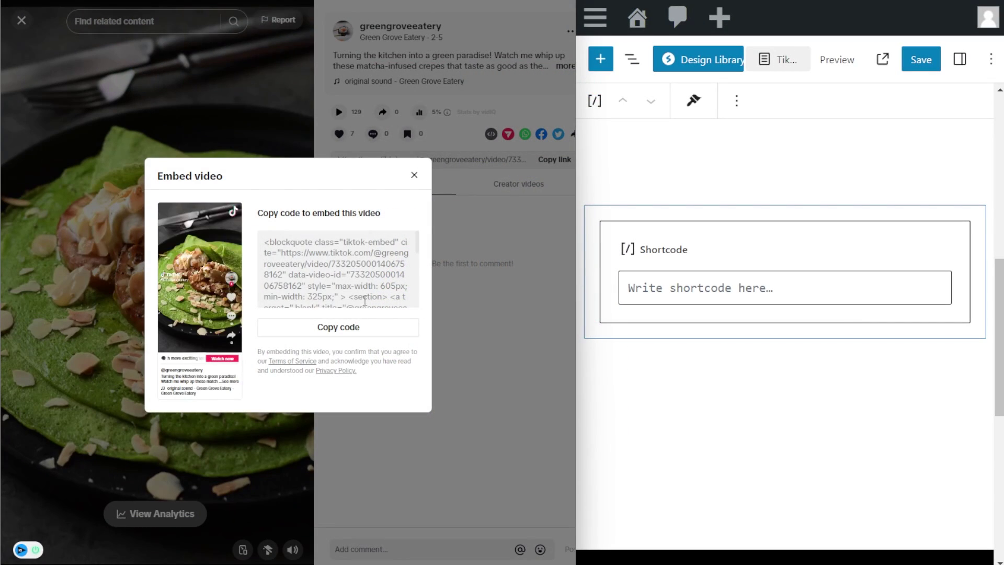
Copy the TikTok video's embed code and paste it into the Shortcode block of the WordPress page.
click(369, 328)
click(688, 293)
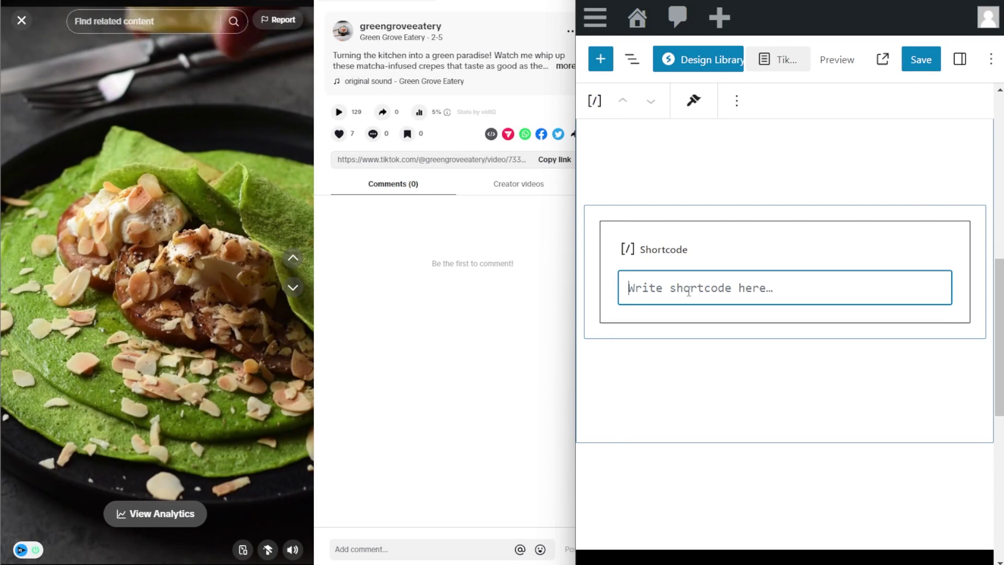
key(ctrl+v)
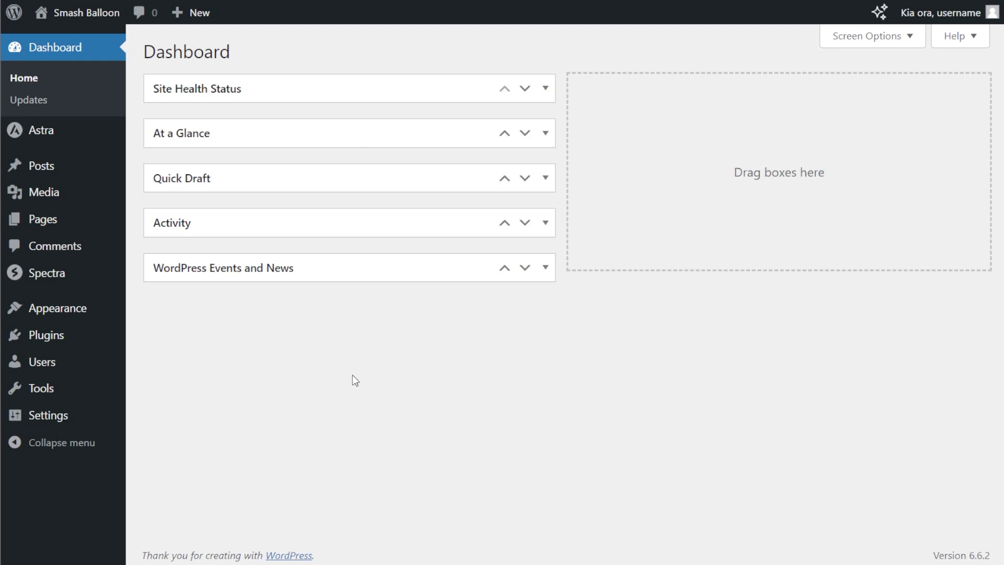
Upload and install the plugin file TikTok-Feeds-Pro-1.3.0-Elite.zip in WordPress and activate the plugin.
mouse_move(69, 343)
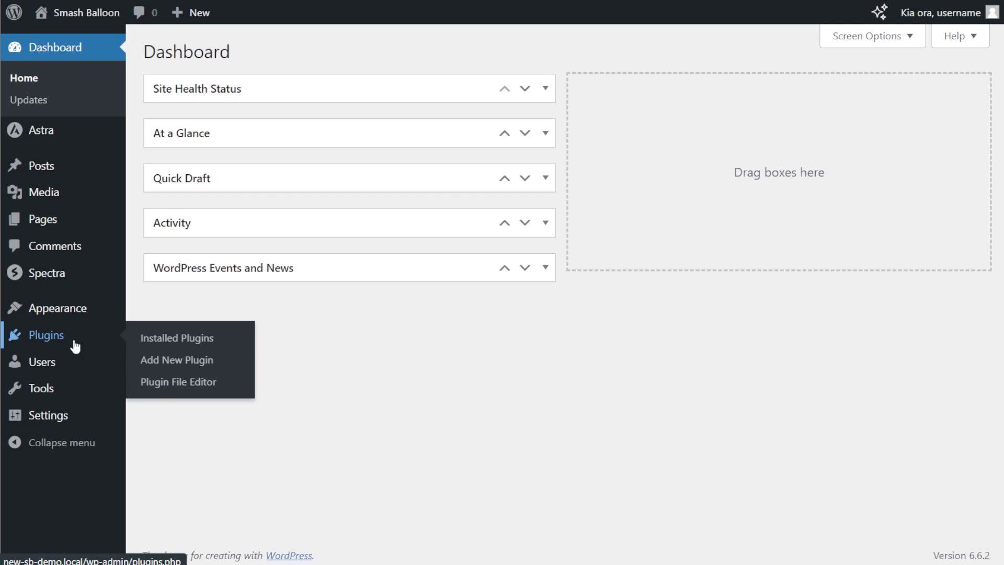
click(156, 361)
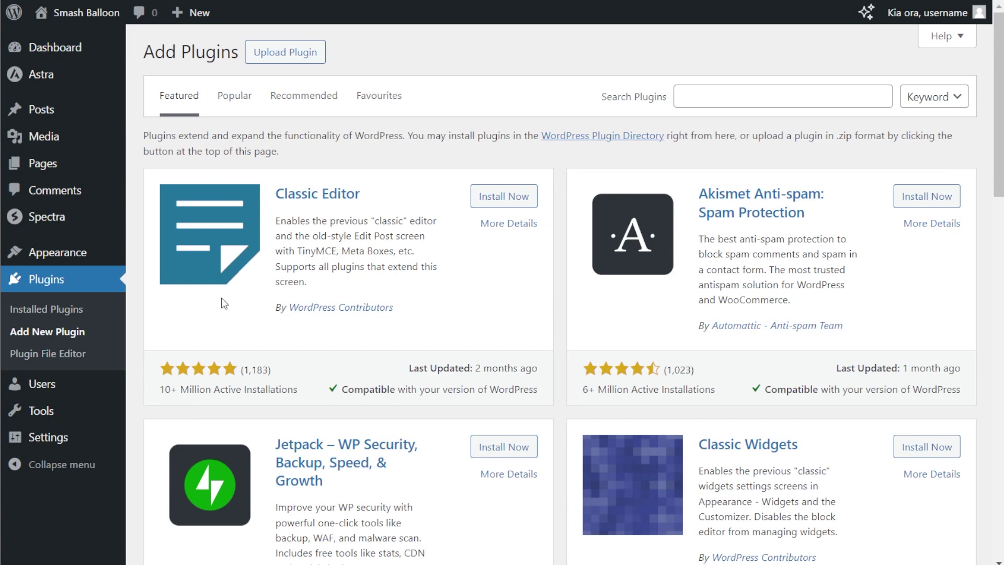
click(278, 61)
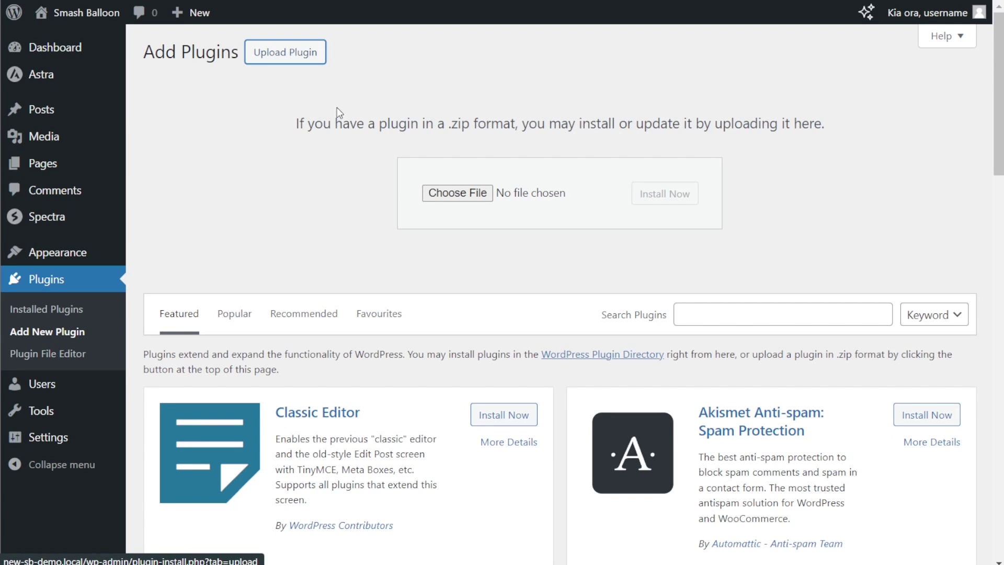
click(453, 198)
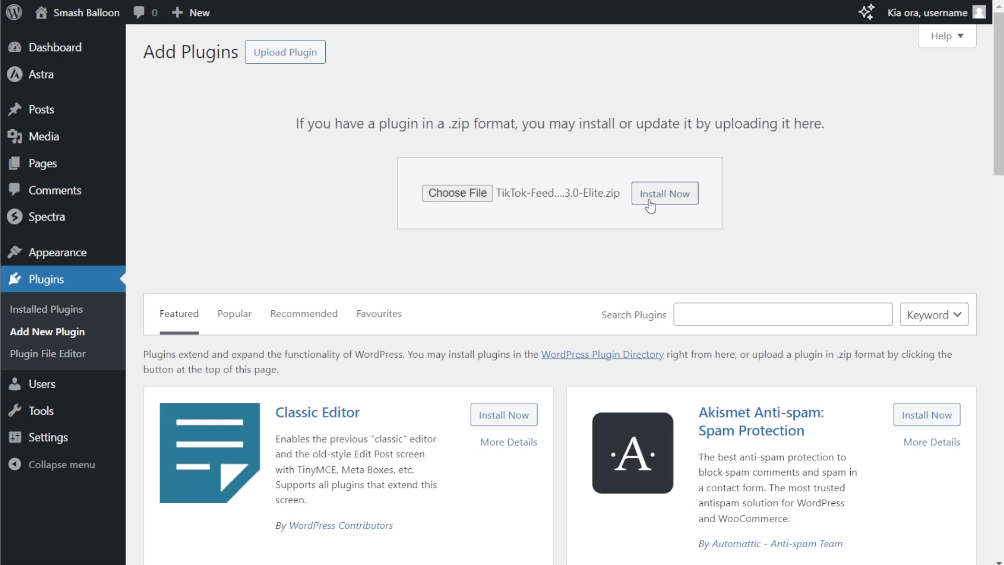
click(651, 204)
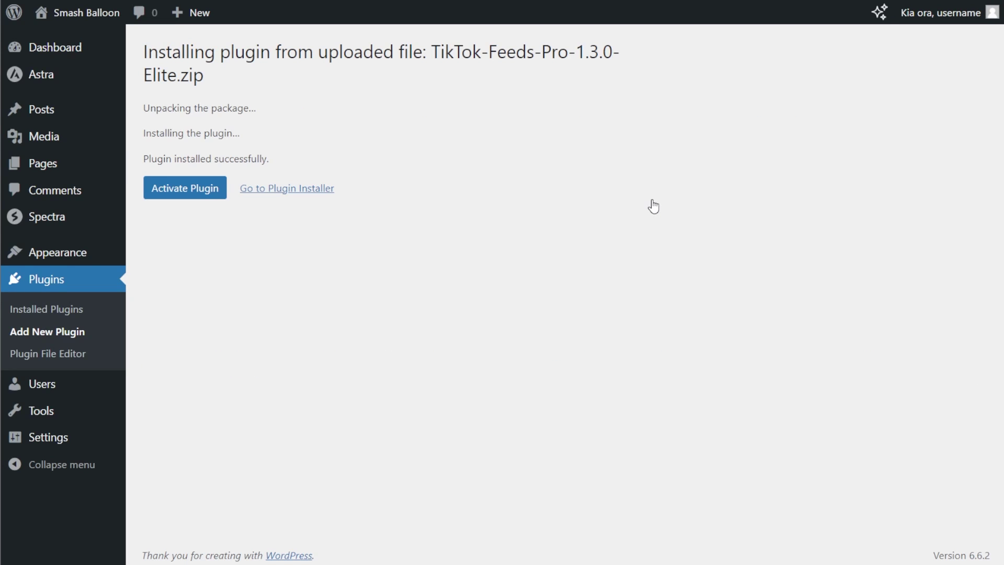
click(202, 191)
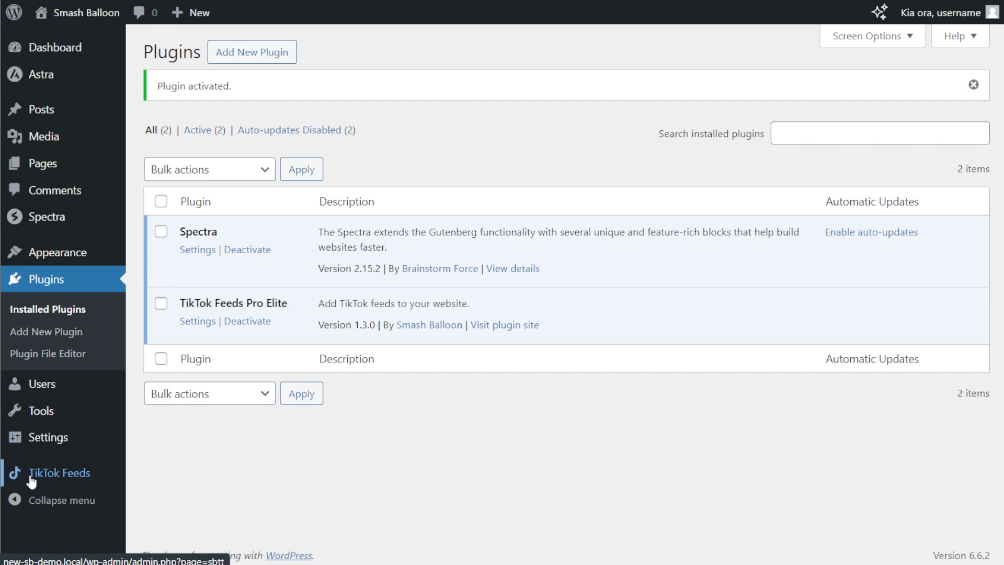
Open the TikTok Feeds setup page, paste the license key and activate the license.
click(83, 476)
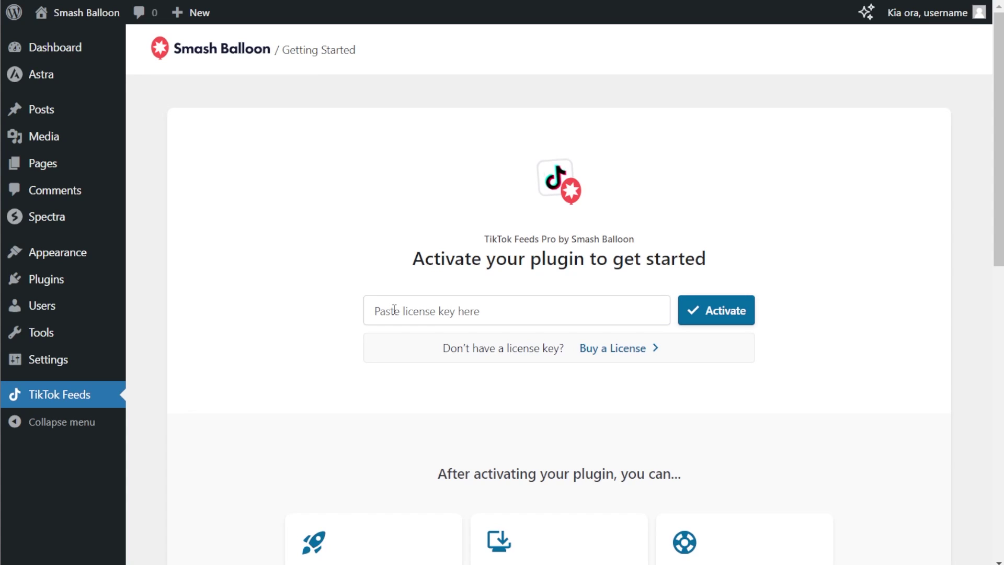
click(506, 309)
key(ctrl+v)
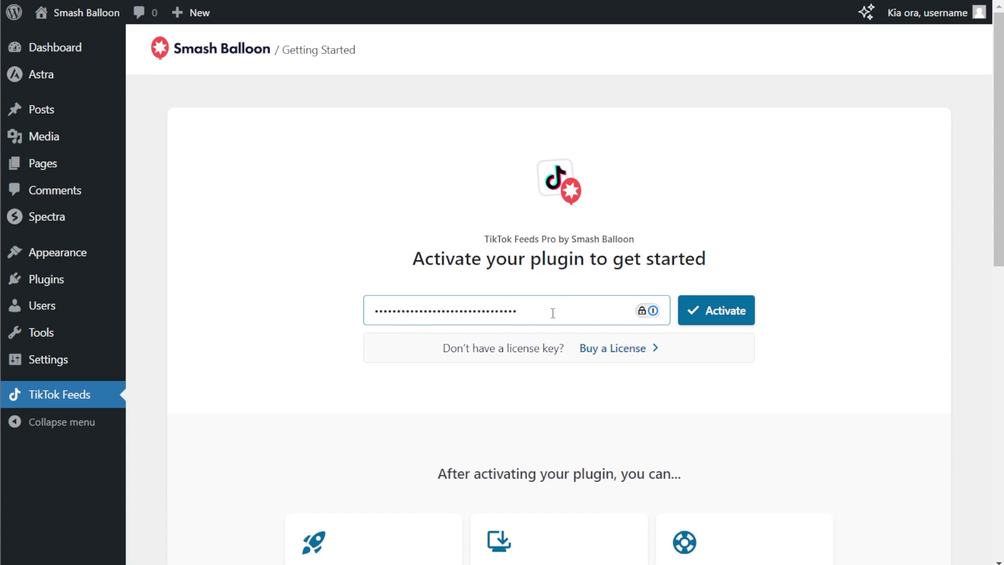
click(722, 320)
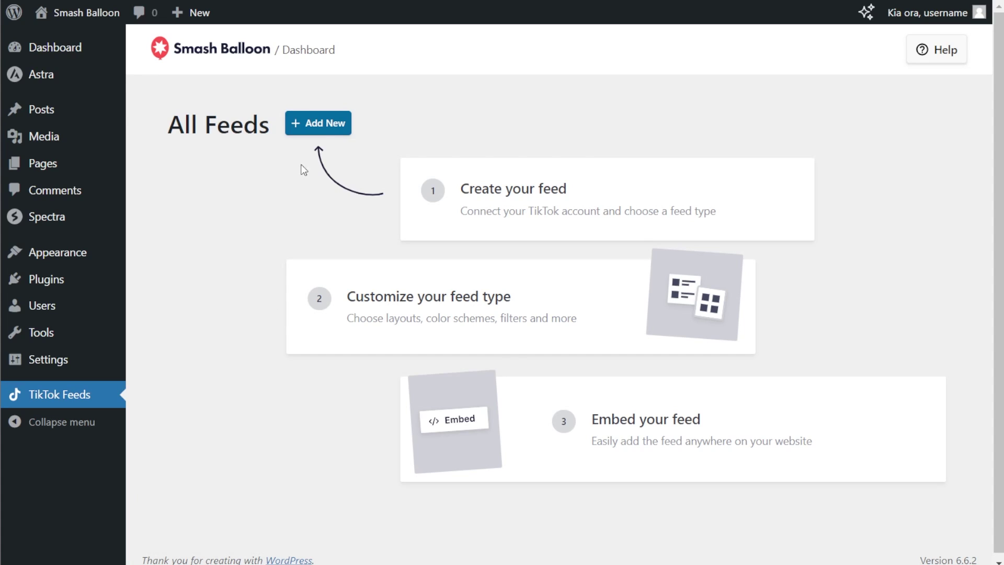
Start a new TikTok feed and connect the greengroveeatery account as a source, authorizing Smash Balloon Feeds and confirming domain ownership.
click(328, 129)
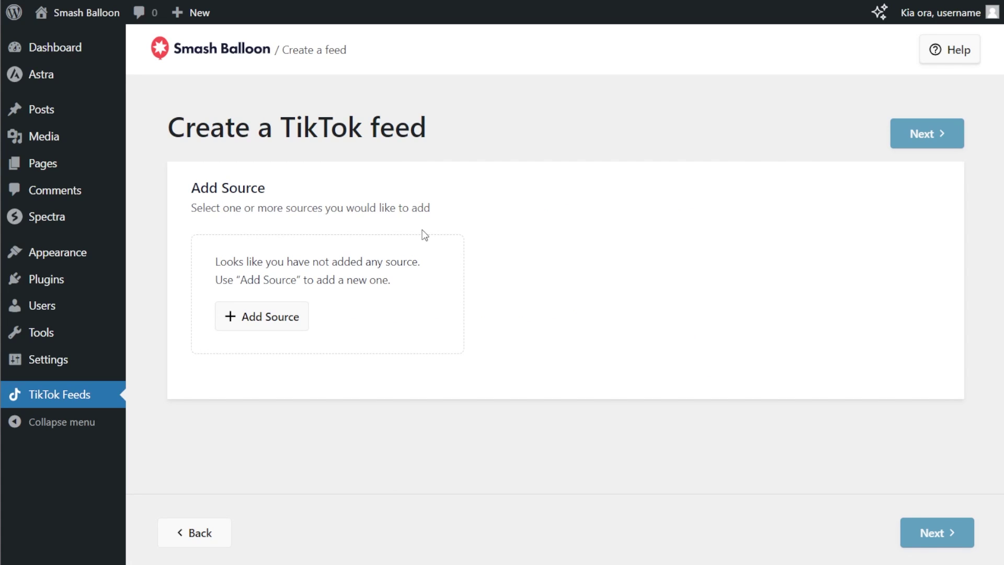
click(282, 320)
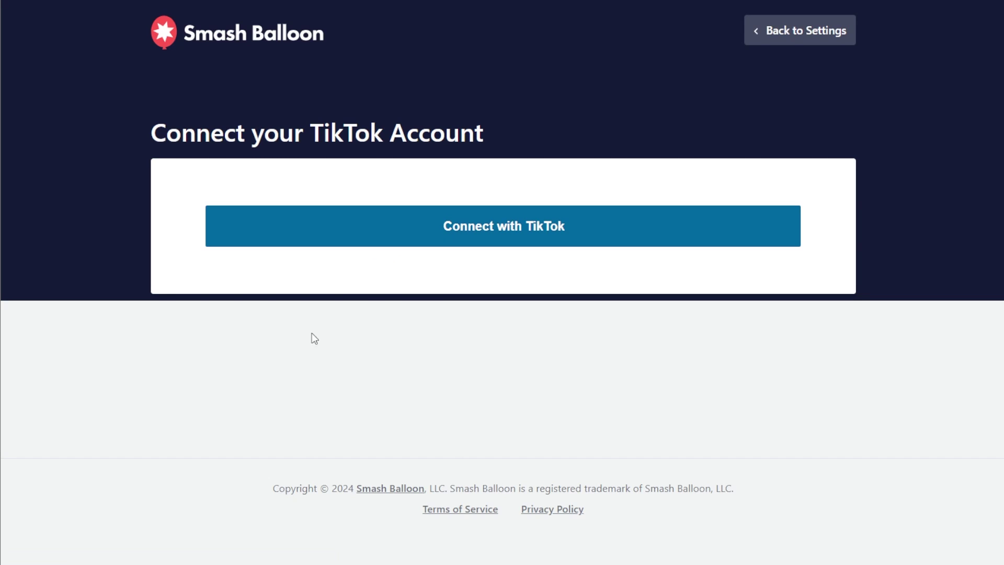
click(460, 236)
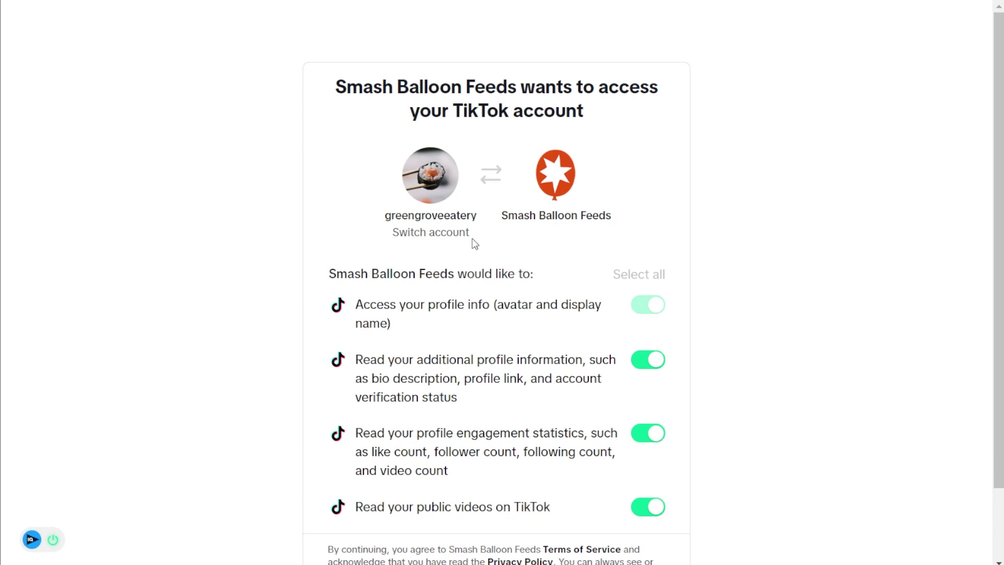
scroll(494, 243, down, 2)
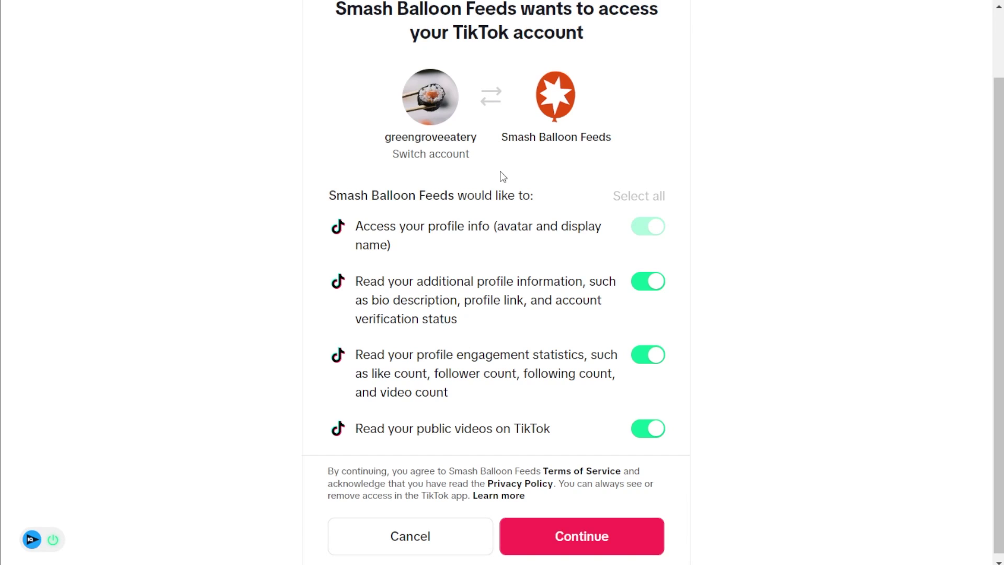
click(575, 530)
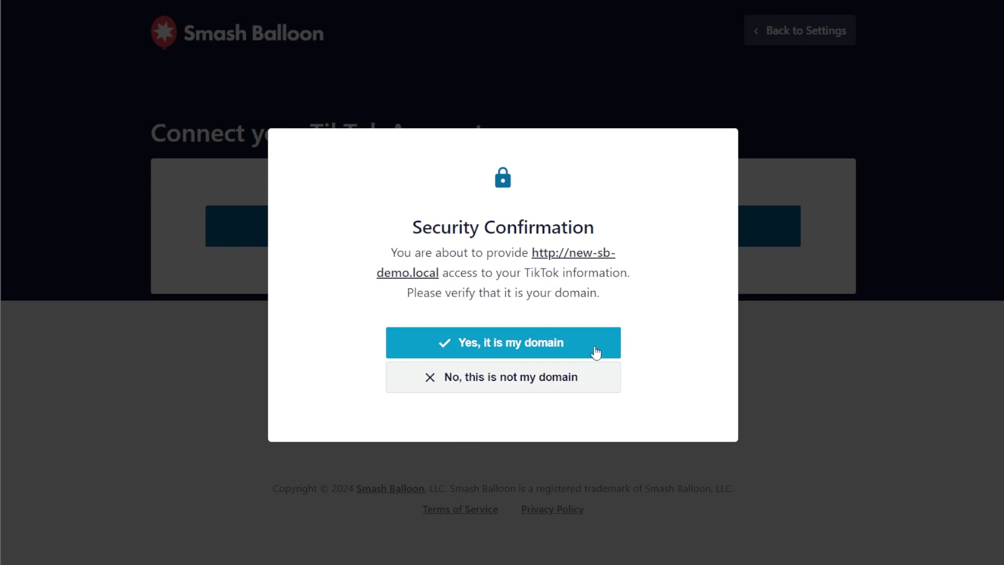
click(542, 349)
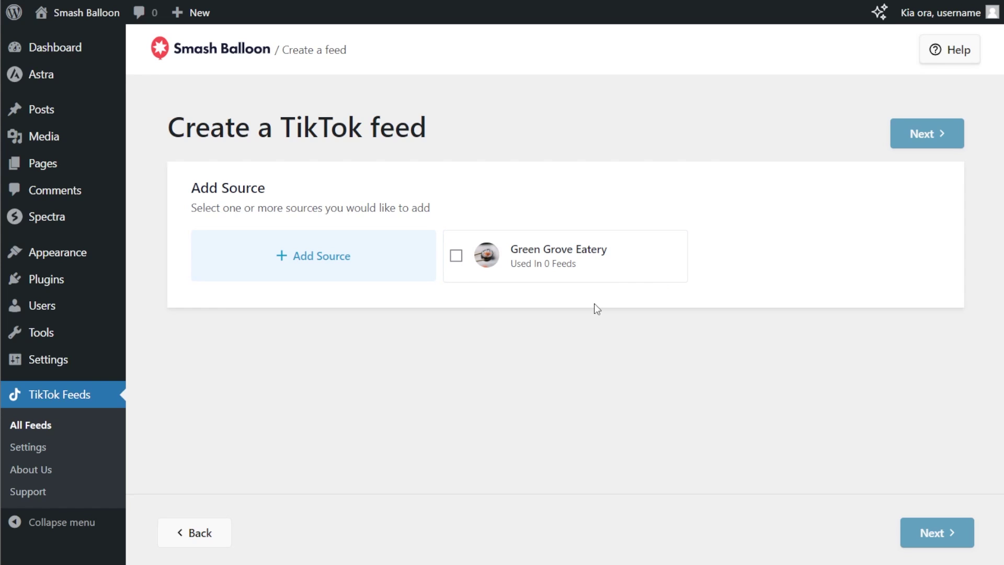
Create the feed from the Green Grove Eatery source and review its preview in the feed editor.
click(594, 267)
click(936, 133)
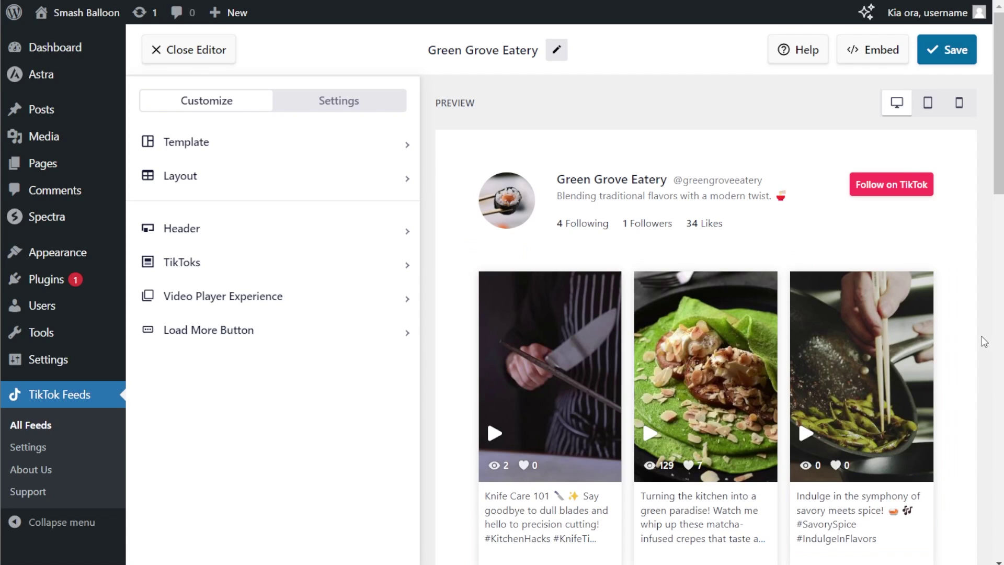
scroll(984, 345, down, 3)
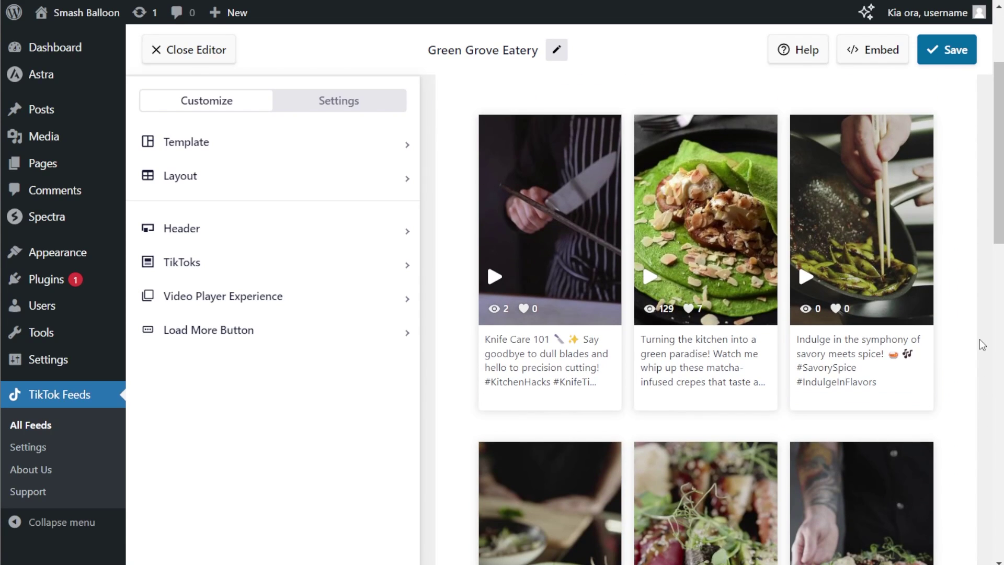
scroll(983, 345, up, 3)
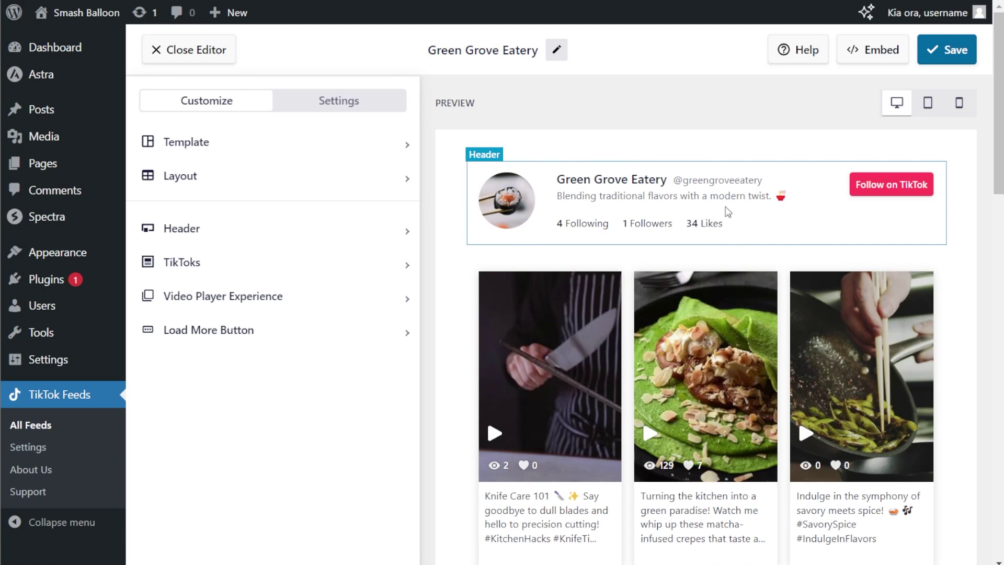
scroll(776, 257, down, 2)
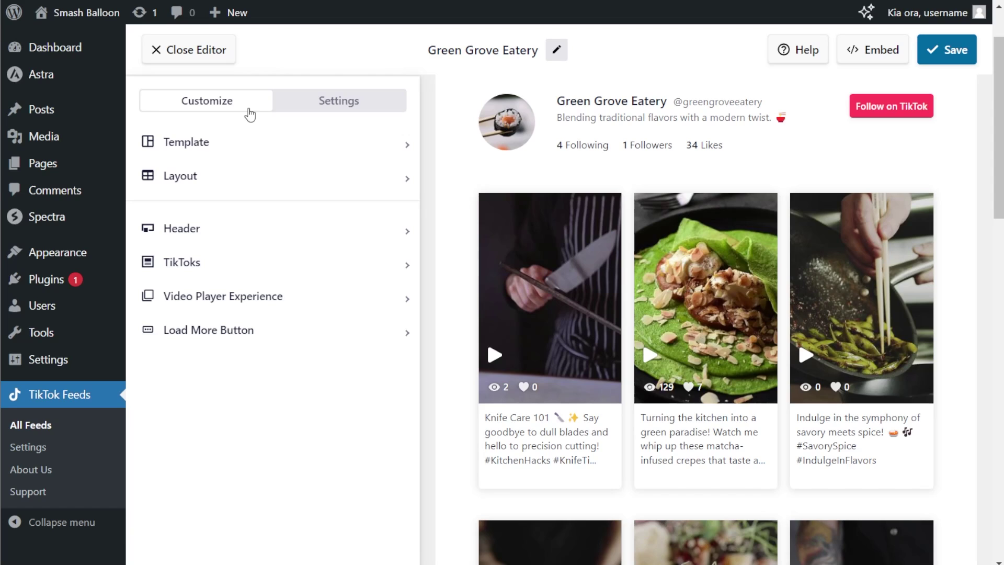
Try the List, Masonry and Carousel layouts on the feed preview, paging through the carousel, and return to the Grid layout.
click(251, 176)
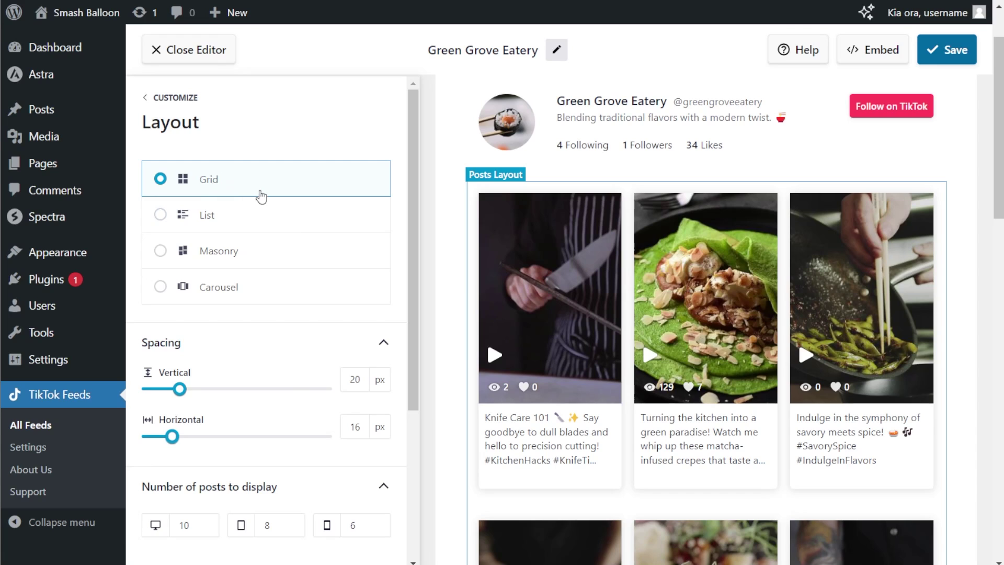
scroll(449, 230, down, 3)
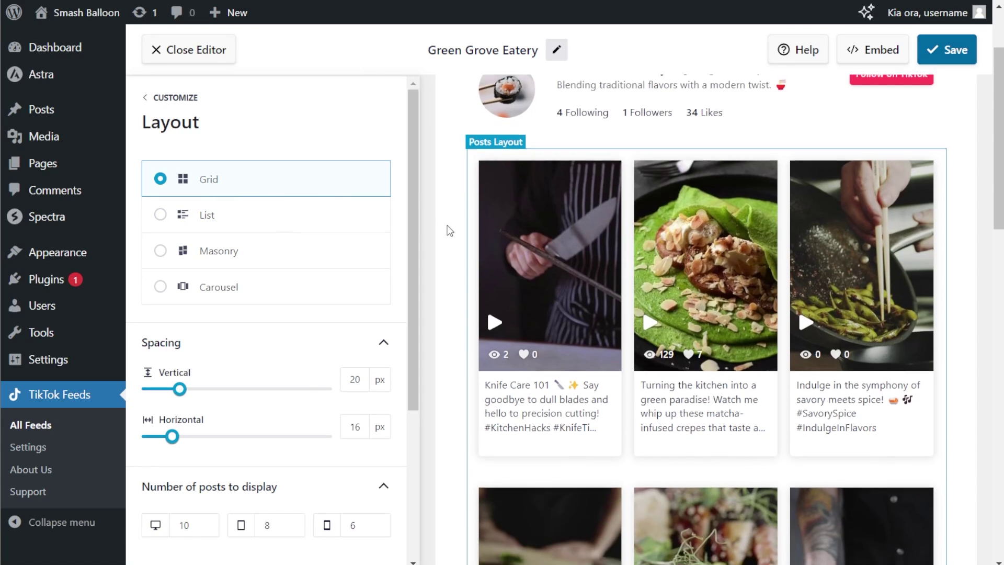
click(348, 217)
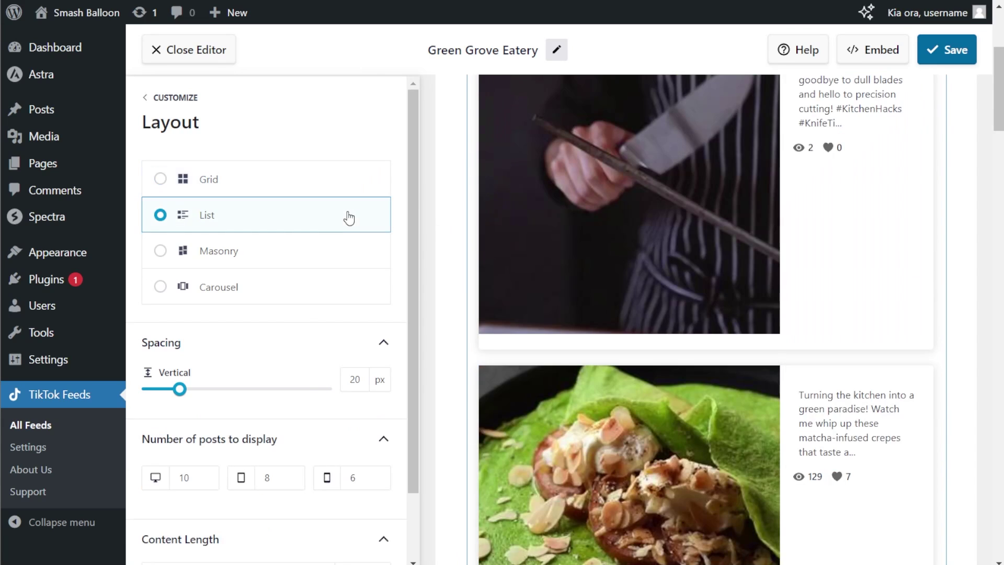
scroll(440, 228, down, 15)
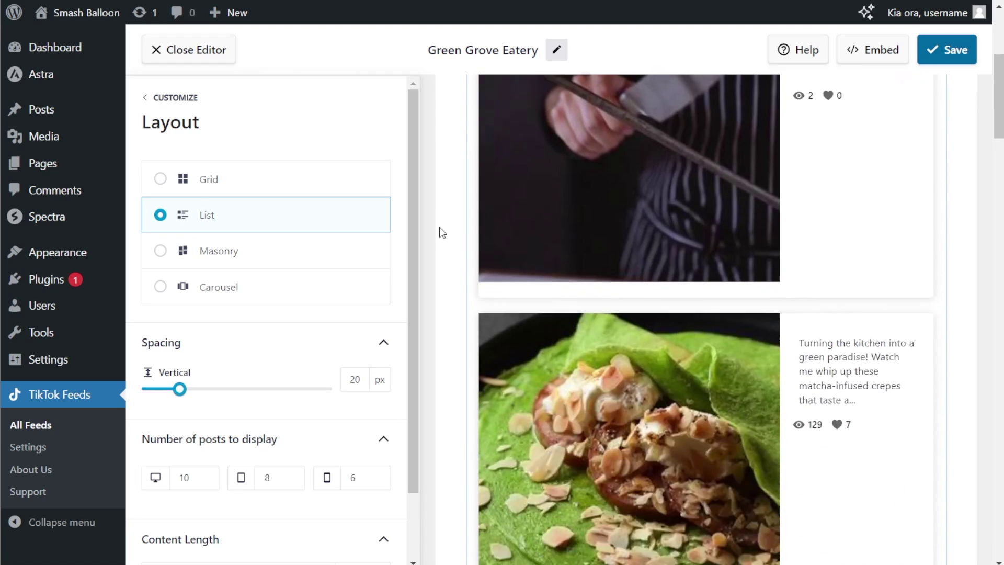
click(357, 250)
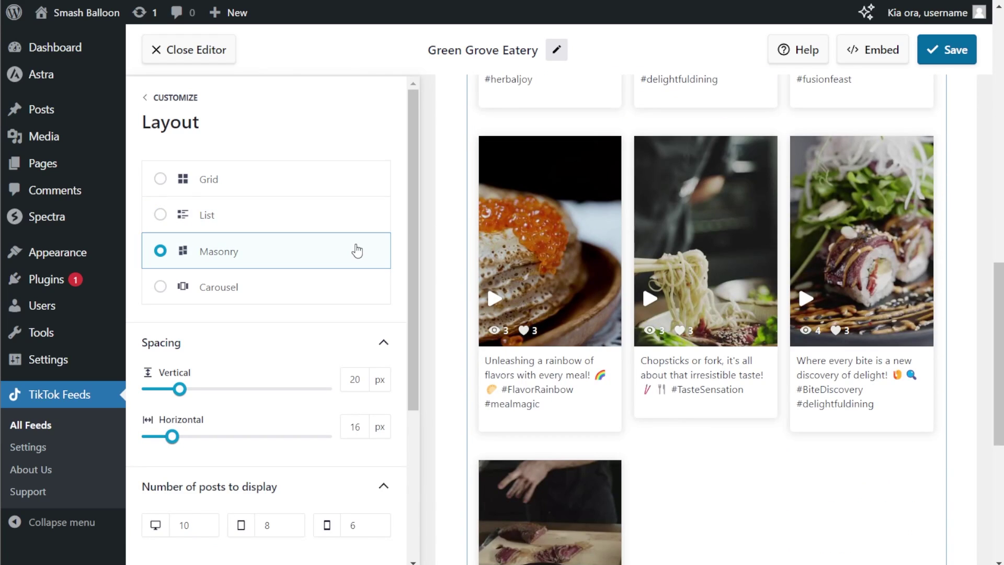
scroll(607, 325, up, 4)
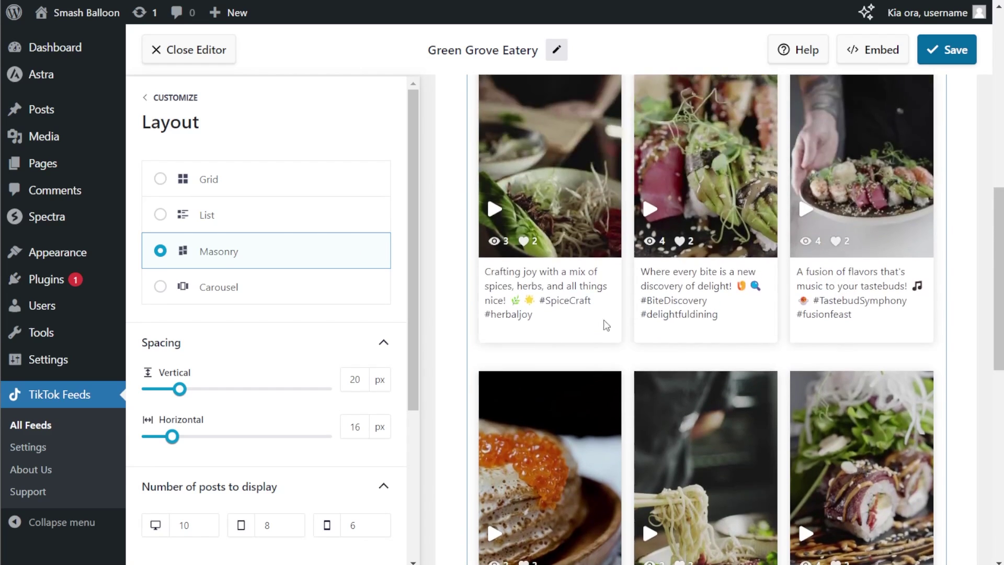
click(359, 296)
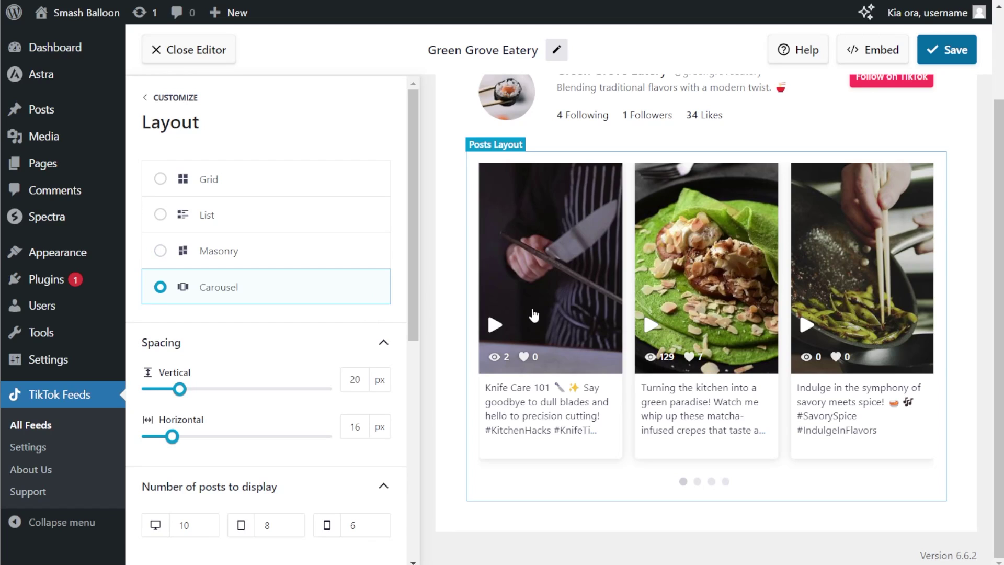
click(698, 481)
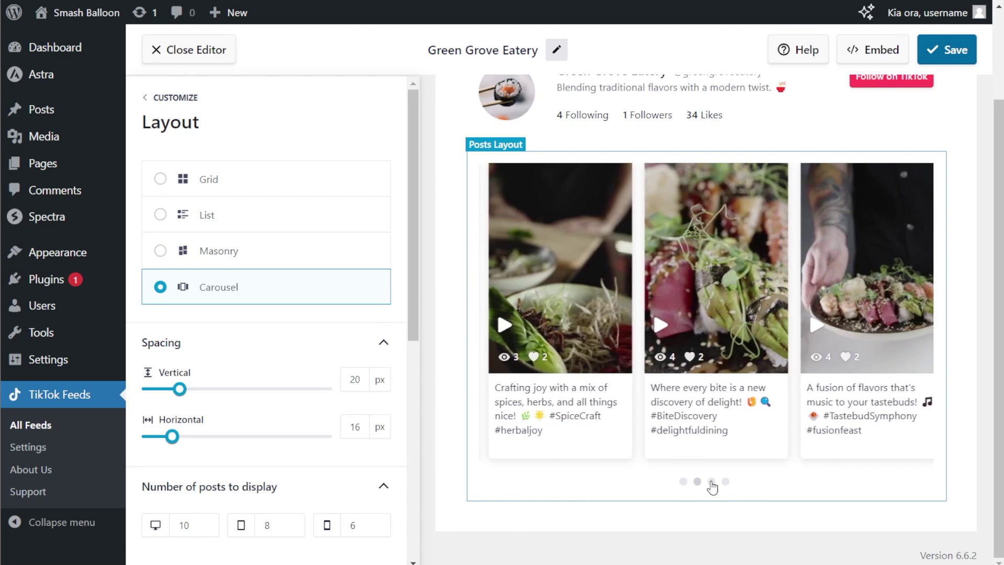
click(712, 481)
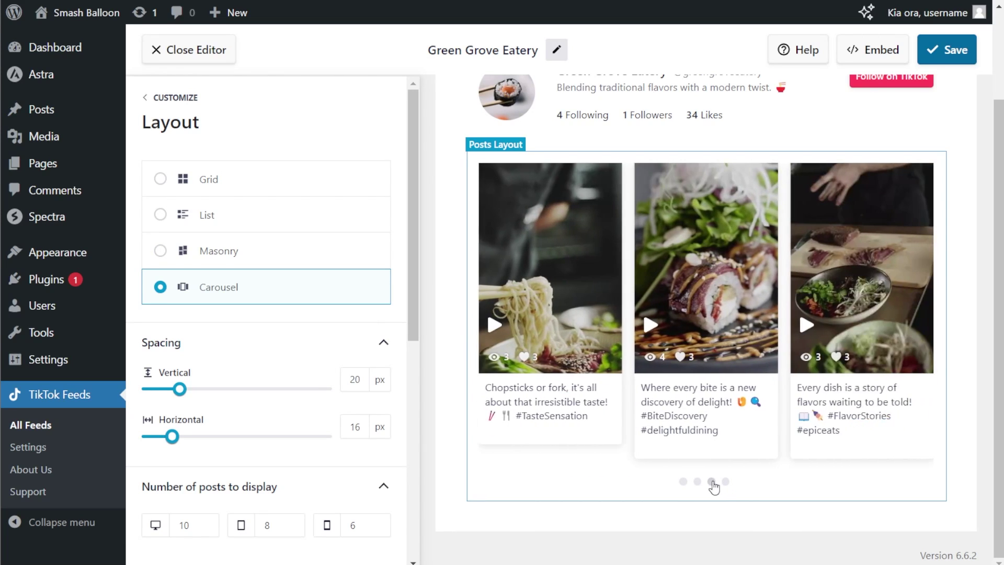
click(304, 181)
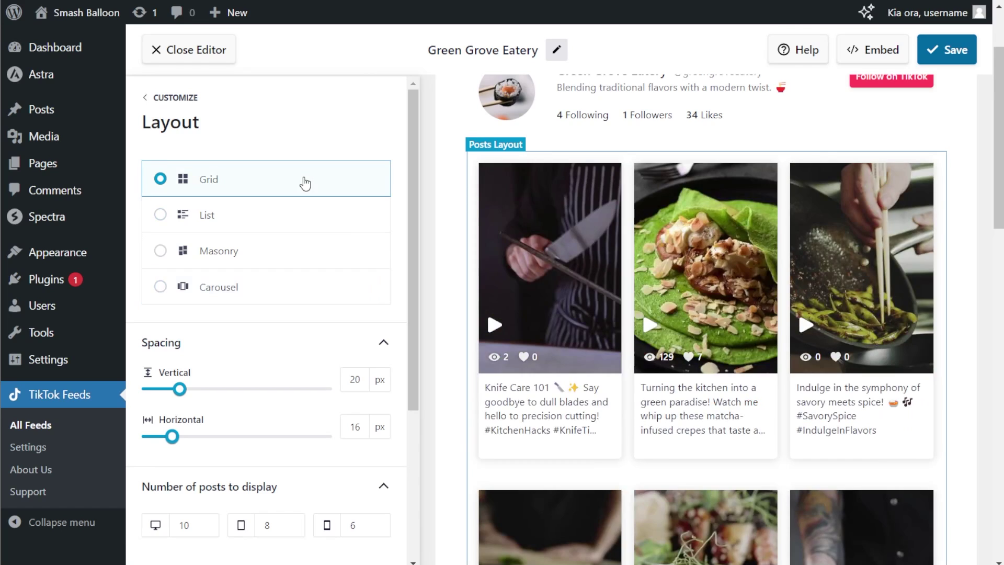
Set the number of posts displayed on desktop to 9 in the feed's layout settings.
scroll(302, 193, down, 5)
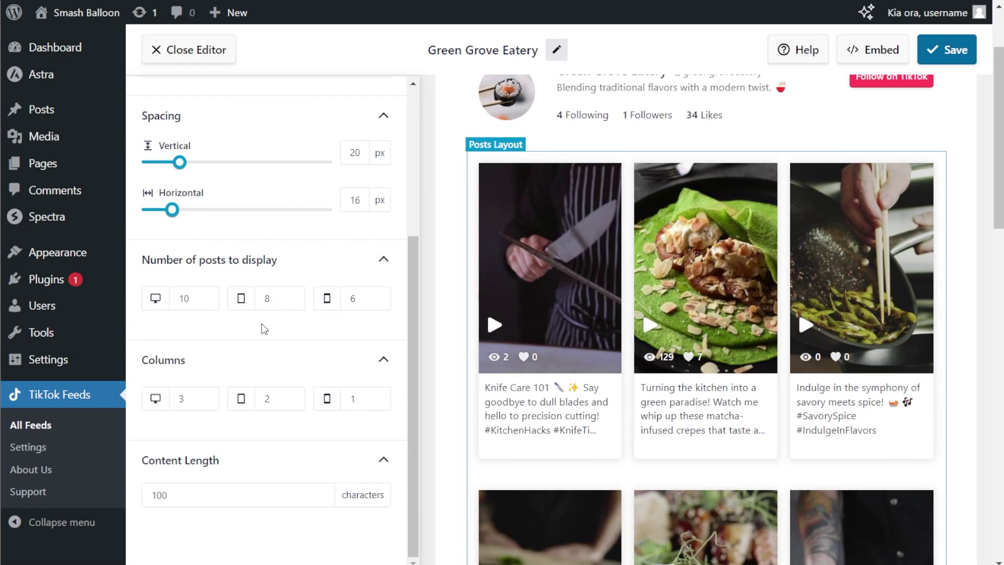
scroll(446, 301, down, 15)
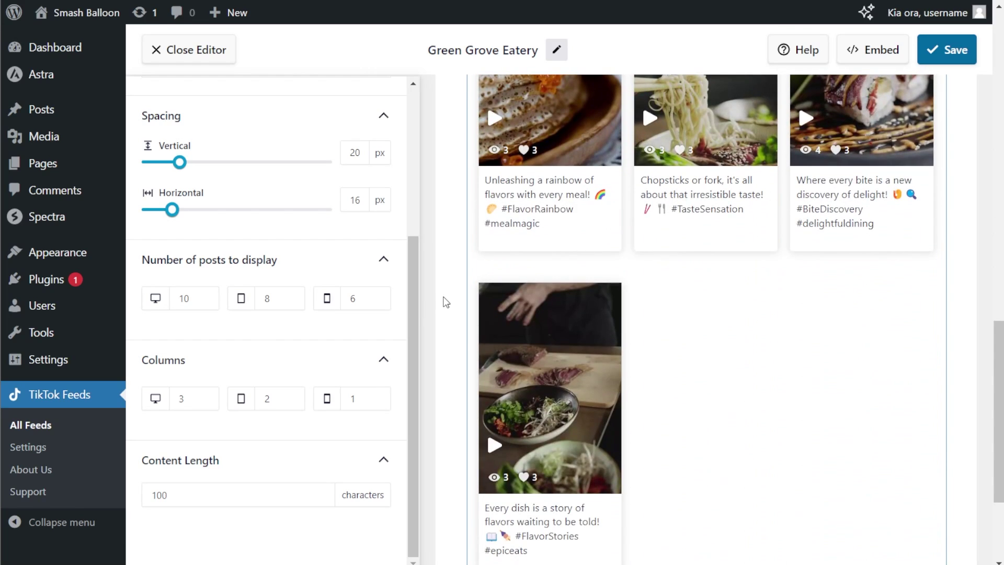
click(203, 302)
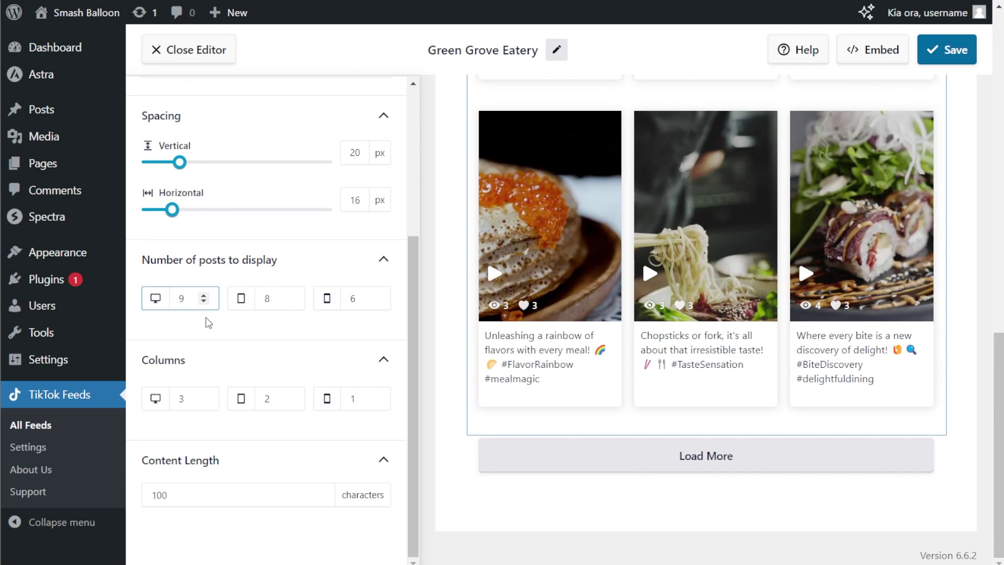
scroll(435, 353, up, 10)
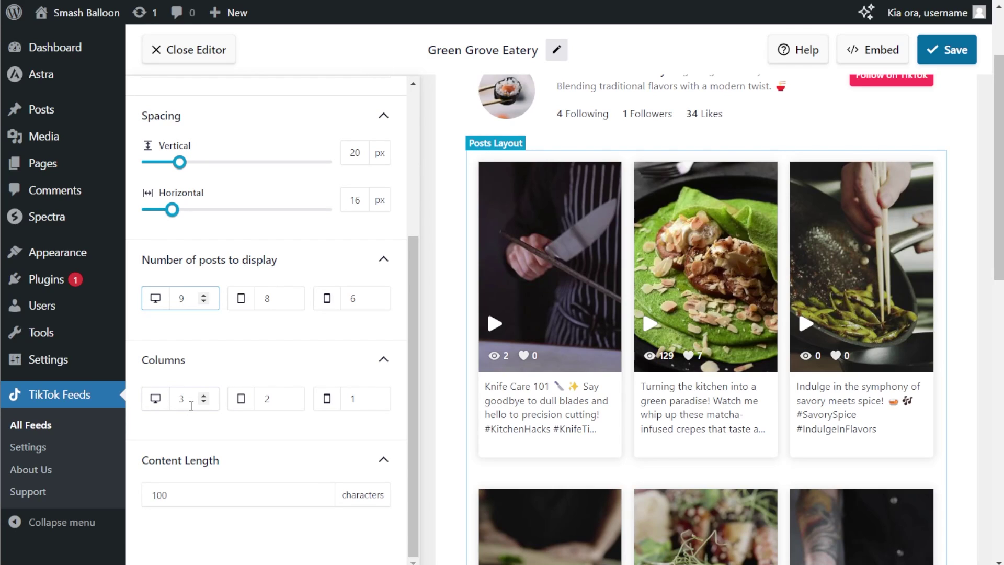
Try 2 columns on desktop in the feed's layout settings and look through the resulting preview.
click(191, 400)
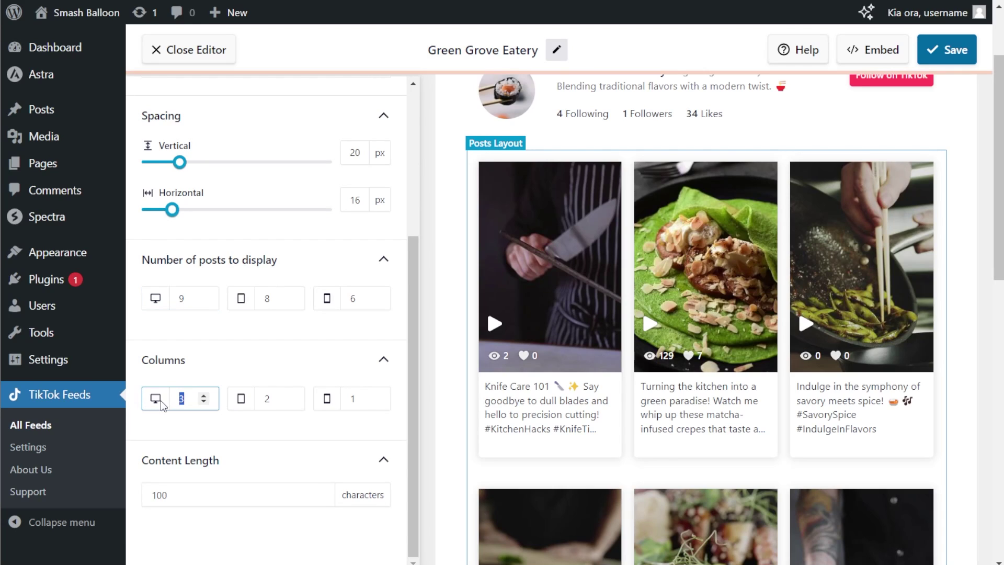
key(BackSpace)
text(2)
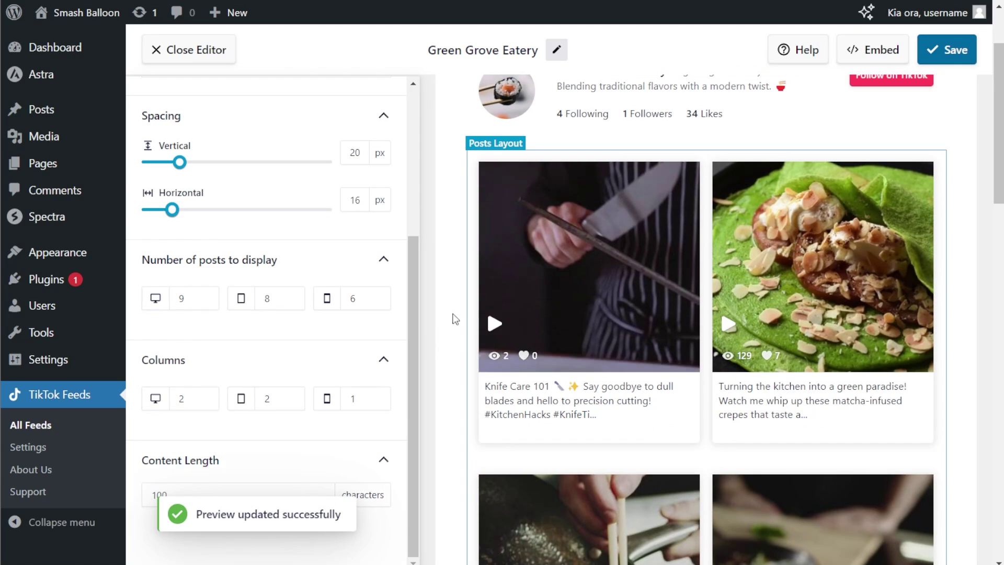
scroll(455, 296, down, 5)
scroll(457, 297, down, 5)
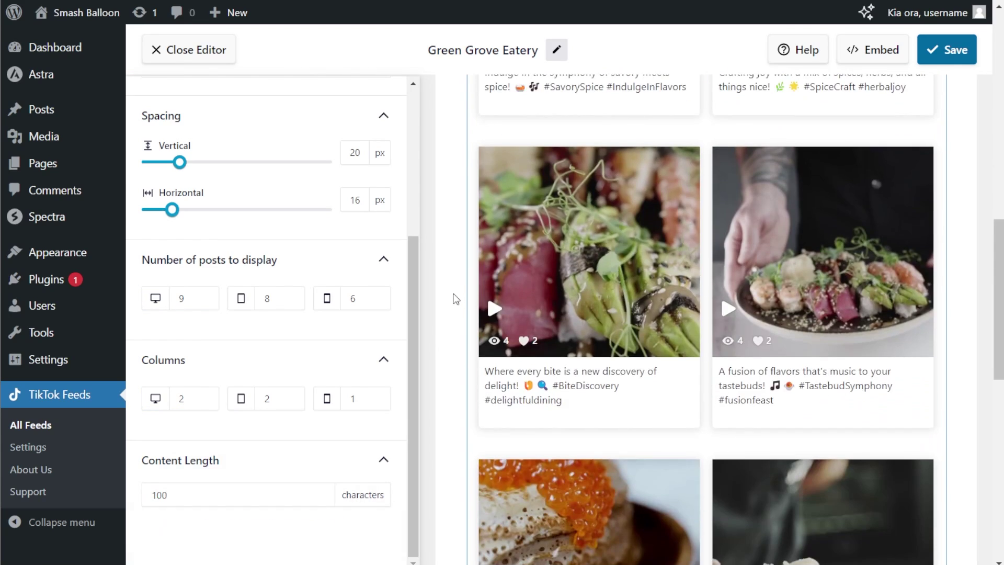
scroll(455, 297, down, 5)
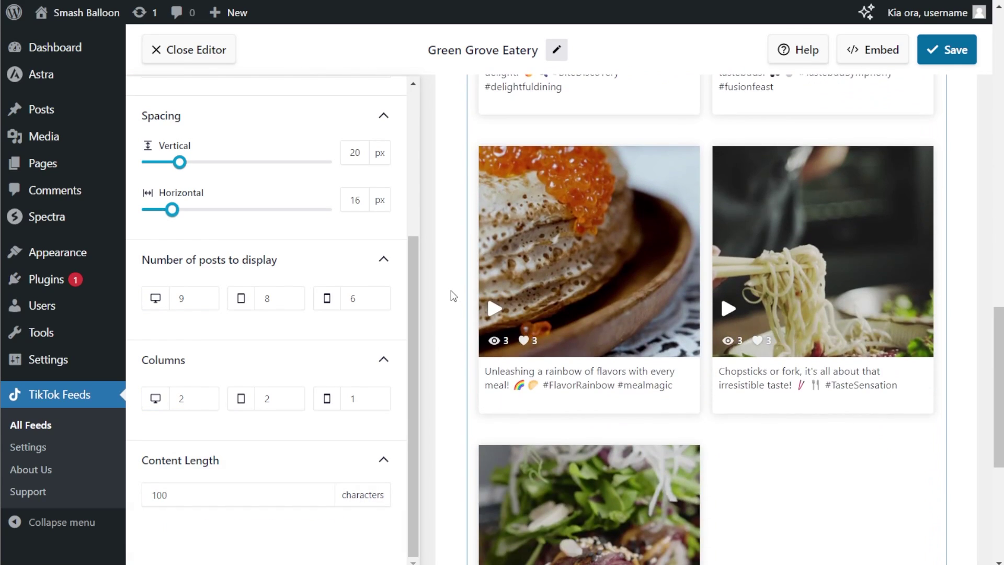
Set the number of desktop columns to 3 and save the feed.
click(203, 395)
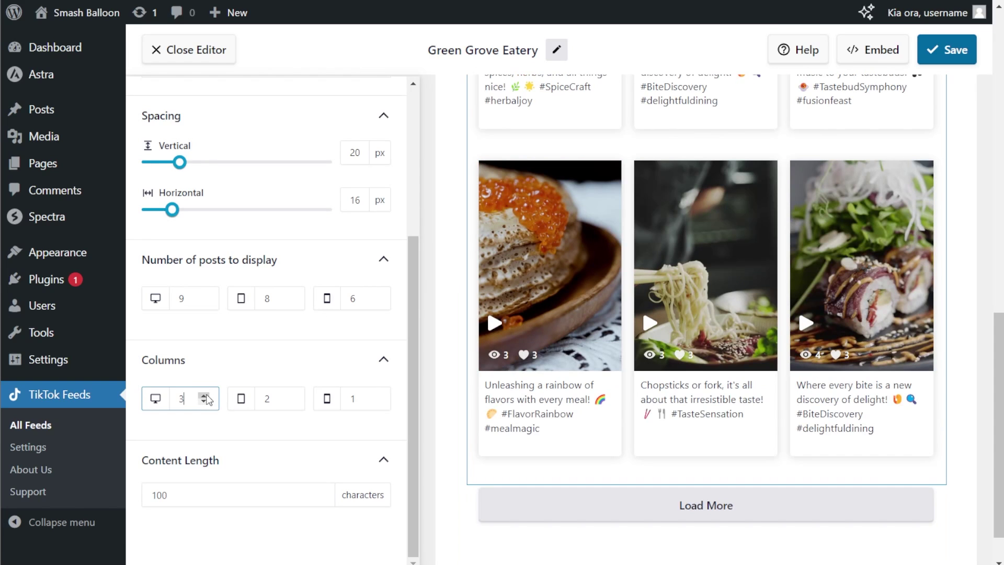
scroll(436, 355, up, 10)
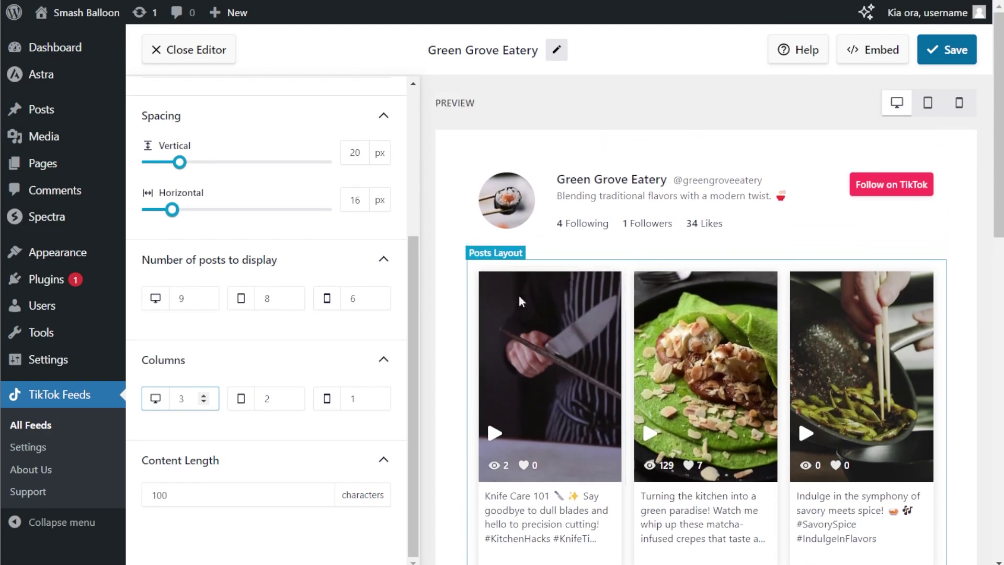
click(954, 61)
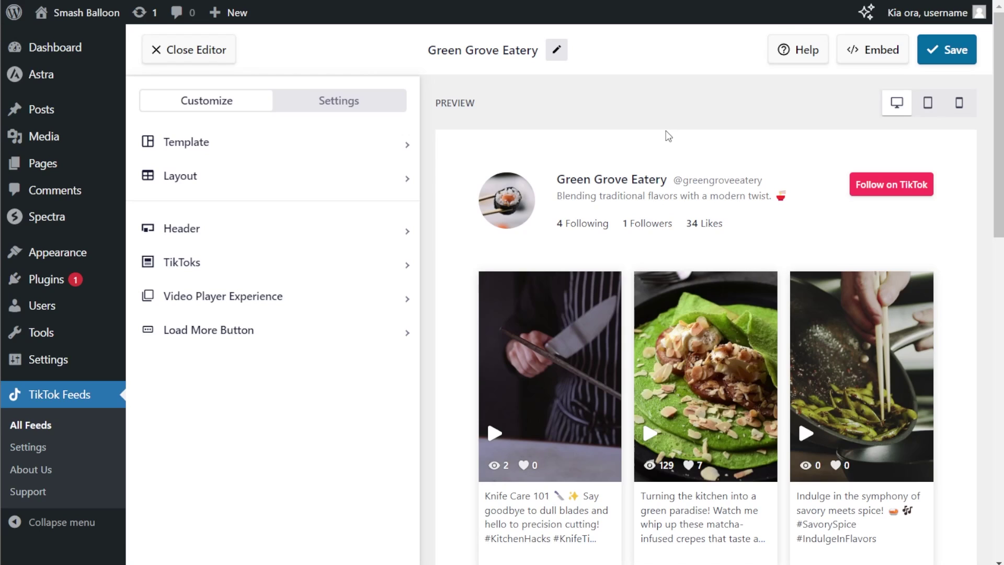
Try showing the author info and hiding the video thumbnail in the posts' individual elements, restoring each one.
scroll(512, 226, down, 3)
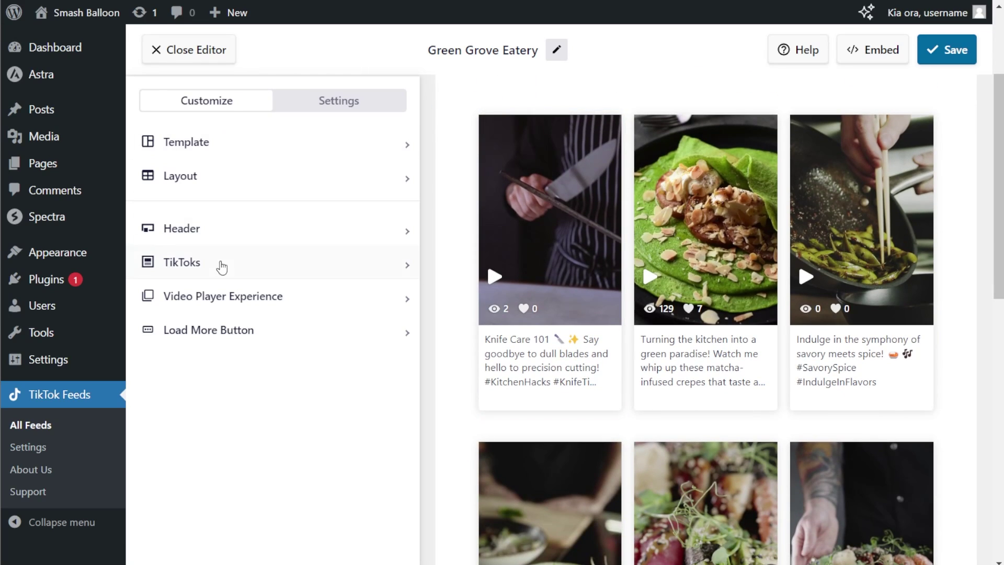
click(220, 264)
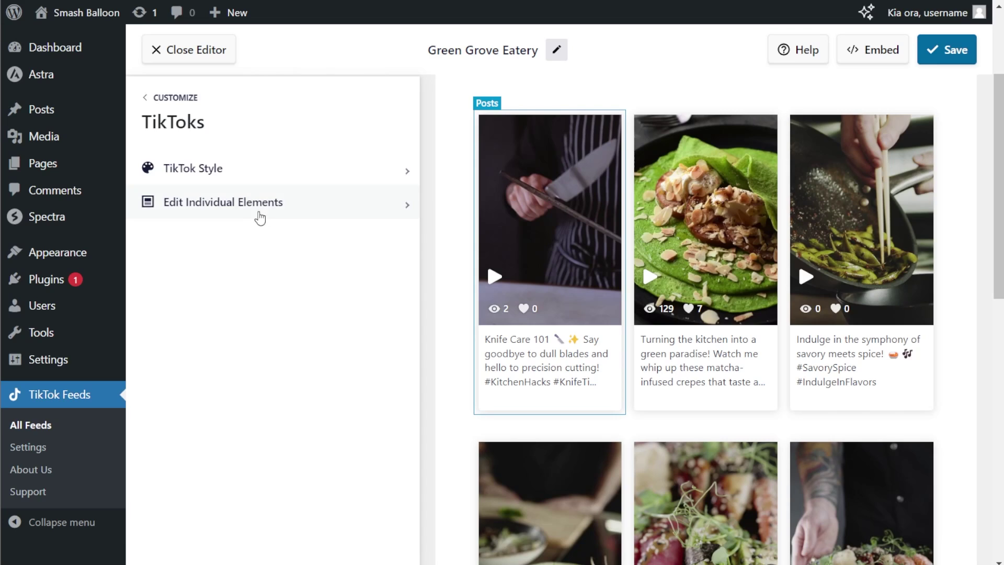
click(263, 211)
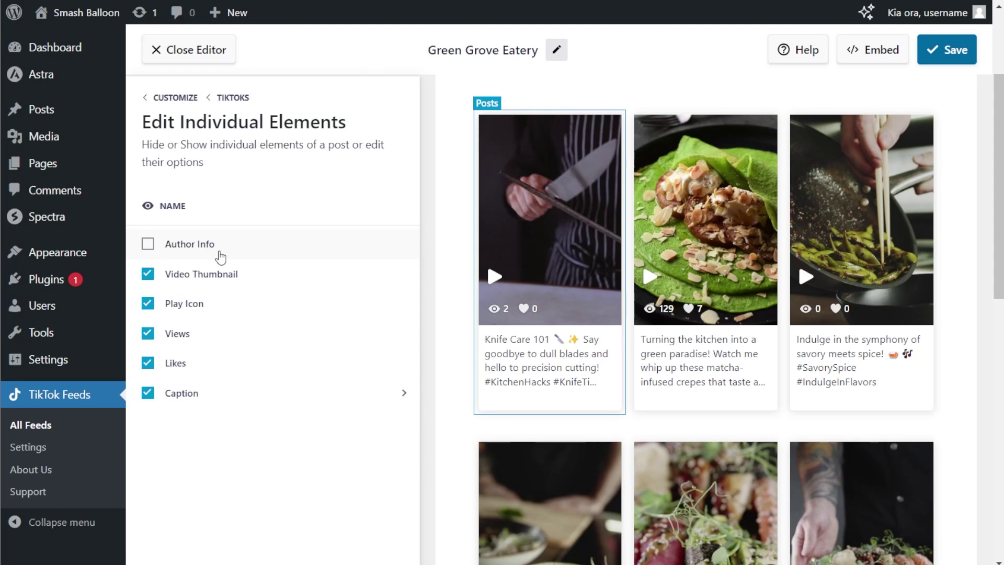
click(148, 243)
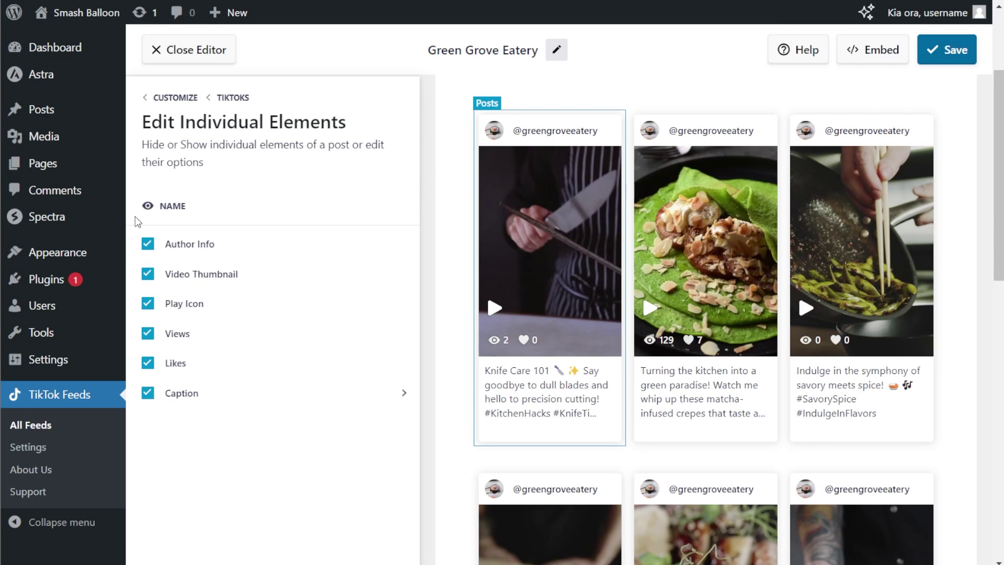
click(148, 246)
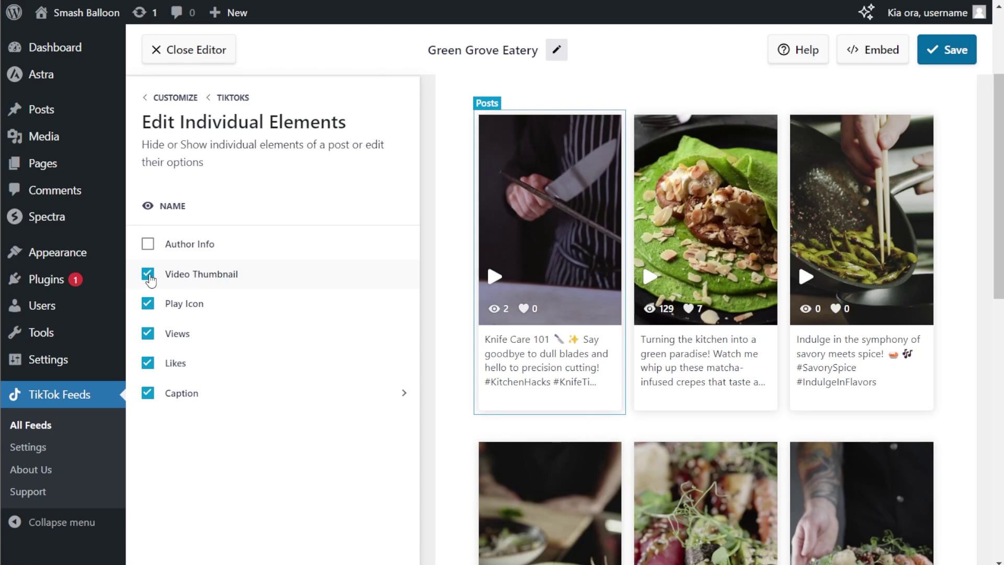
click(149, 276)
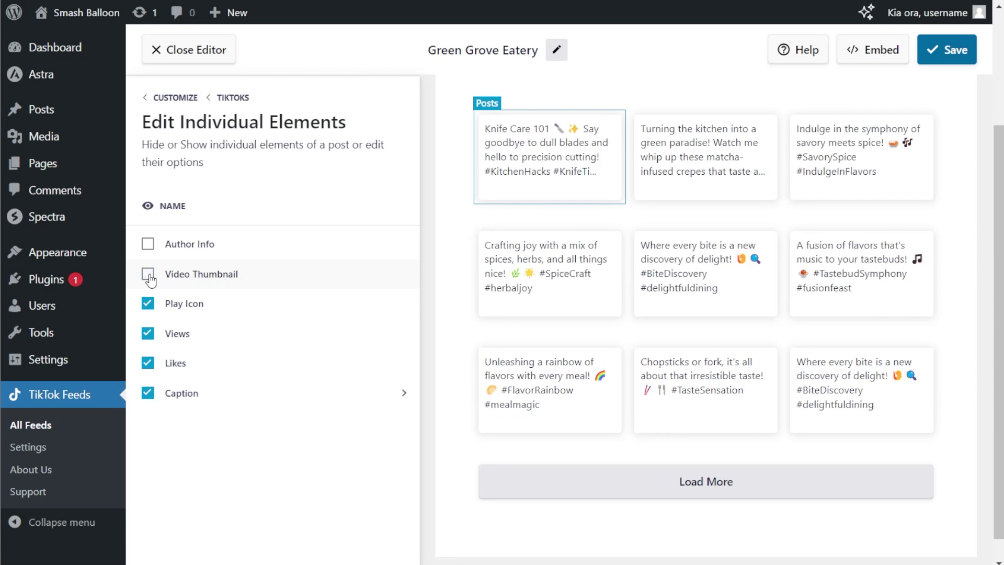
click(148, 275)
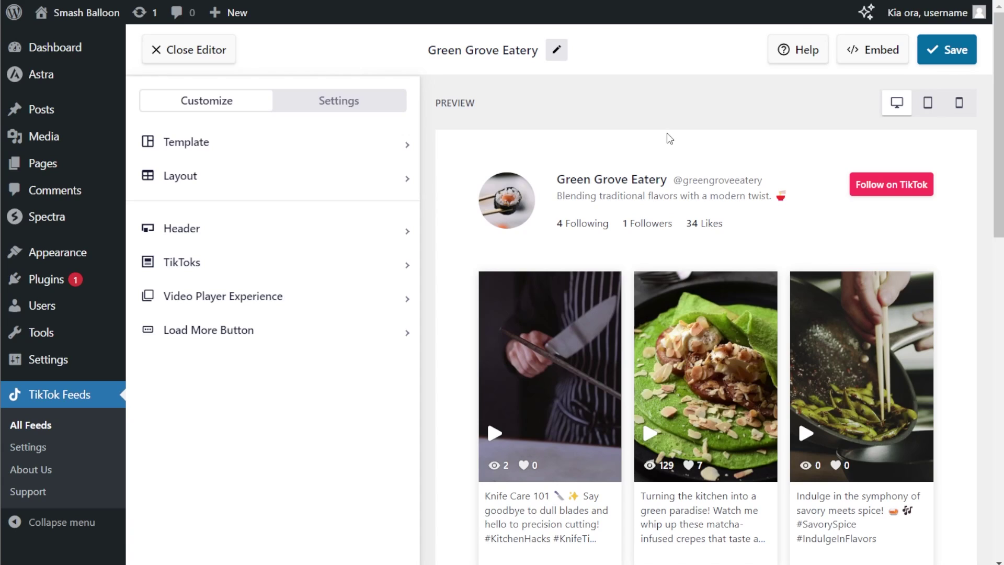
Review the feed's sort order options and its word filters.
click(355, 107)
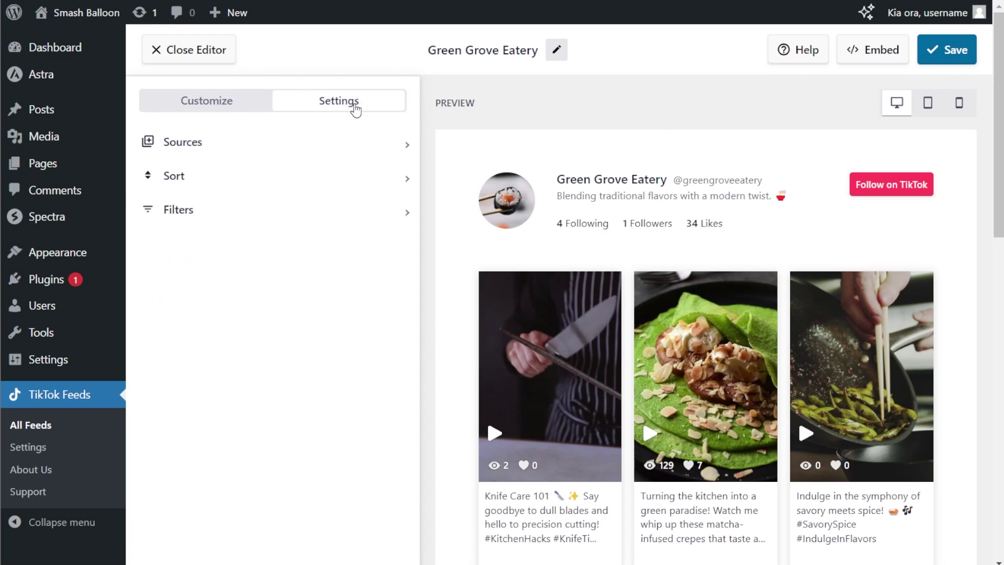
click(248, 178)
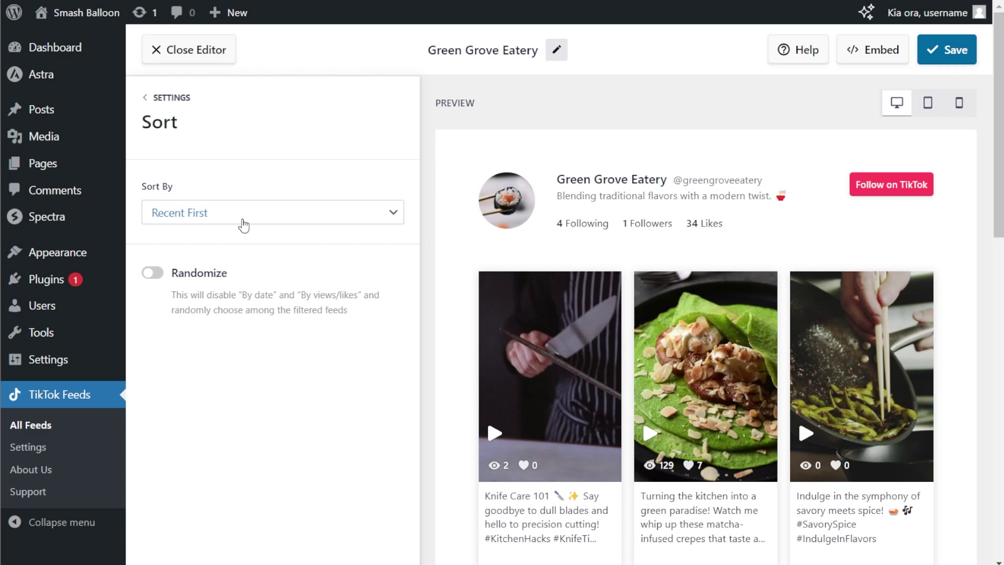
click(394, 212)
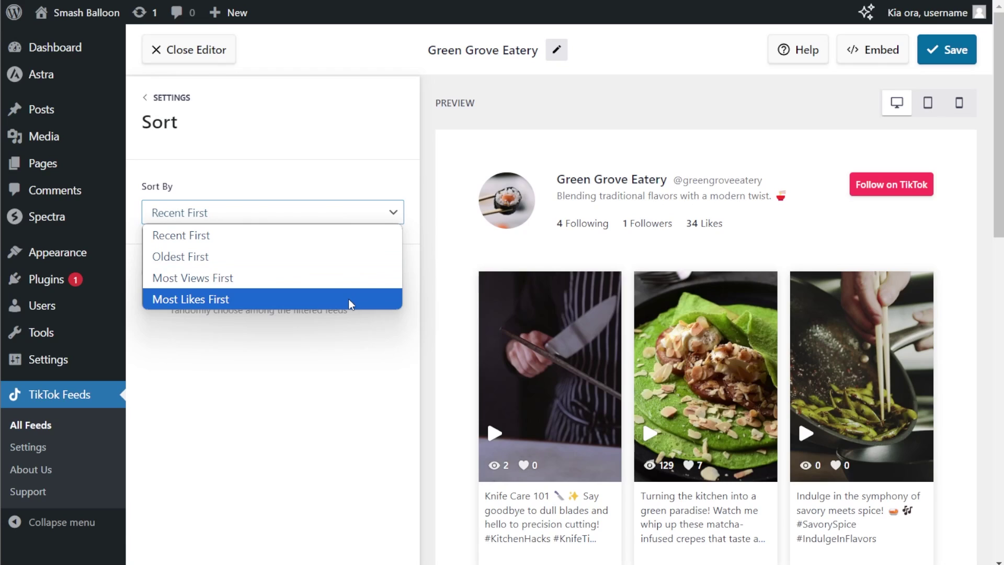
click(379, 179)
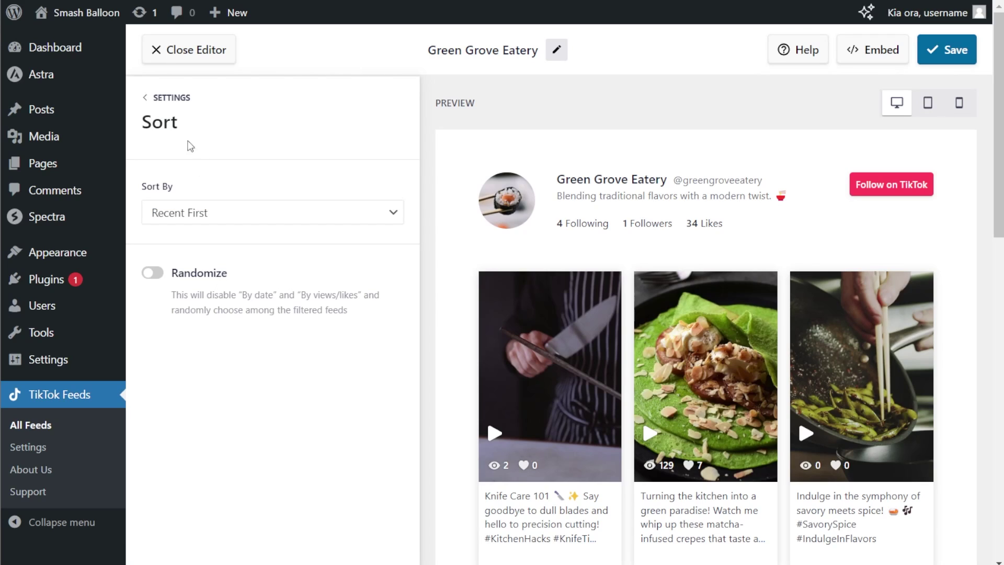
click(176, 100)
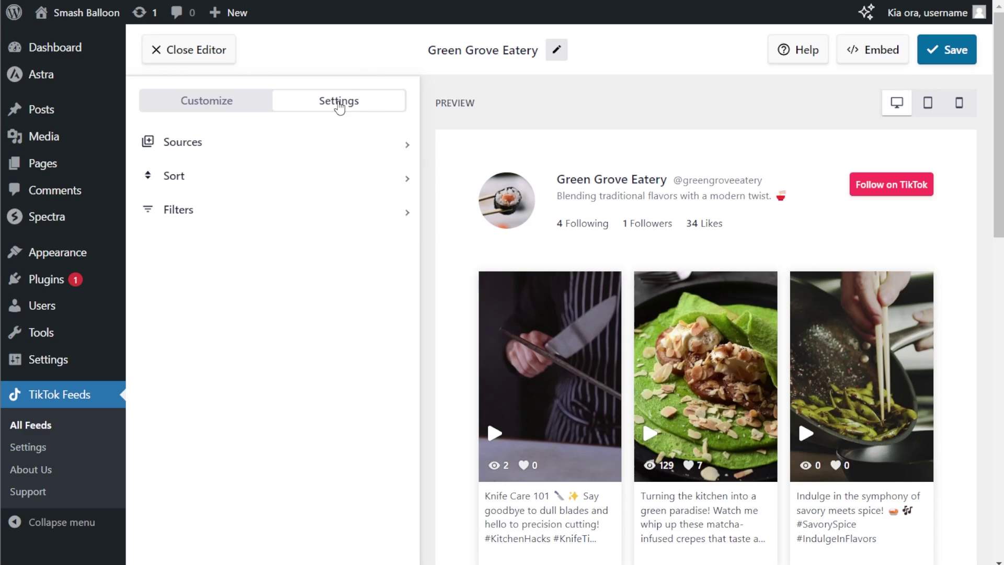
click(218, 209)
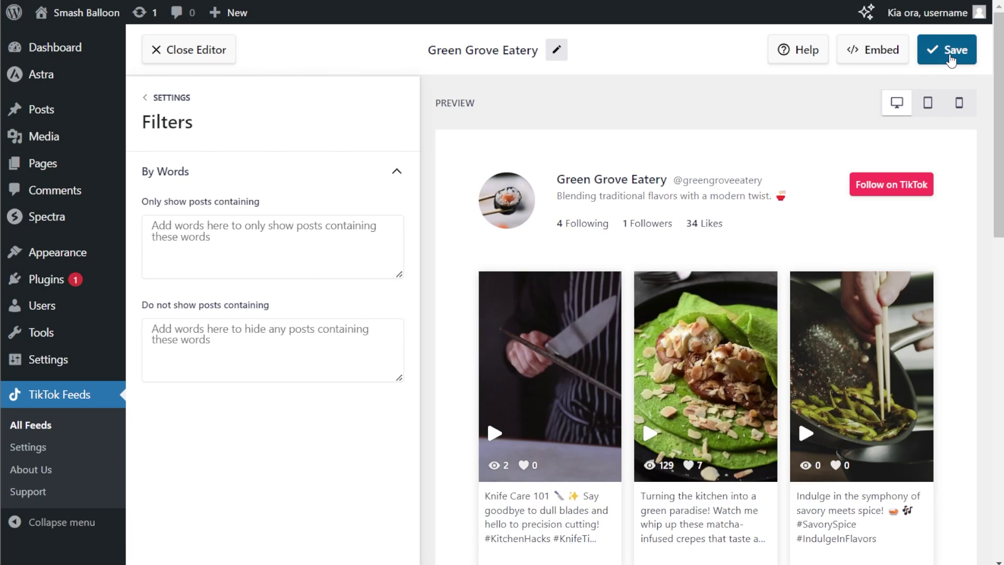
Save the feed and copy its embed shortcode.
click(951, 57)
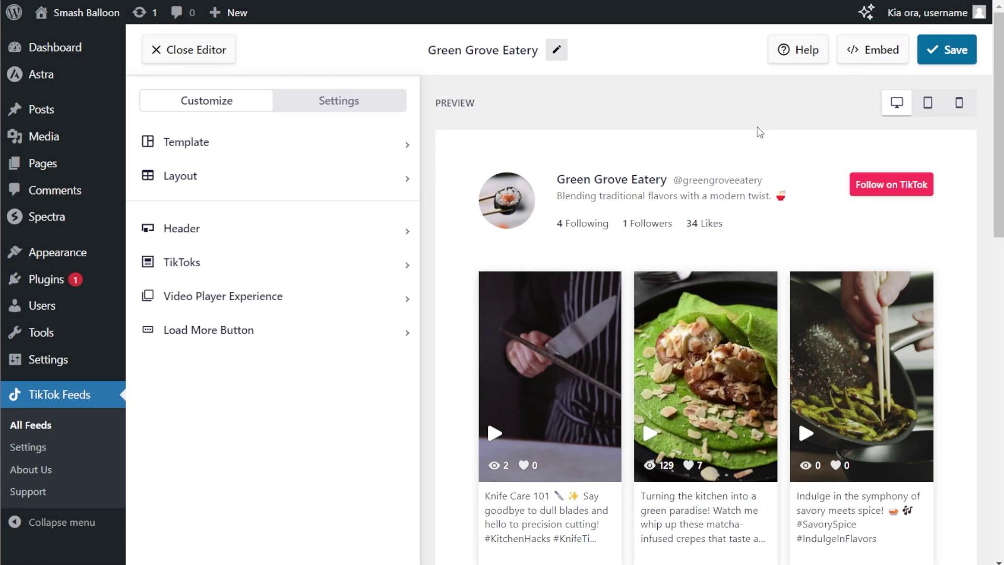
click(862, 55)
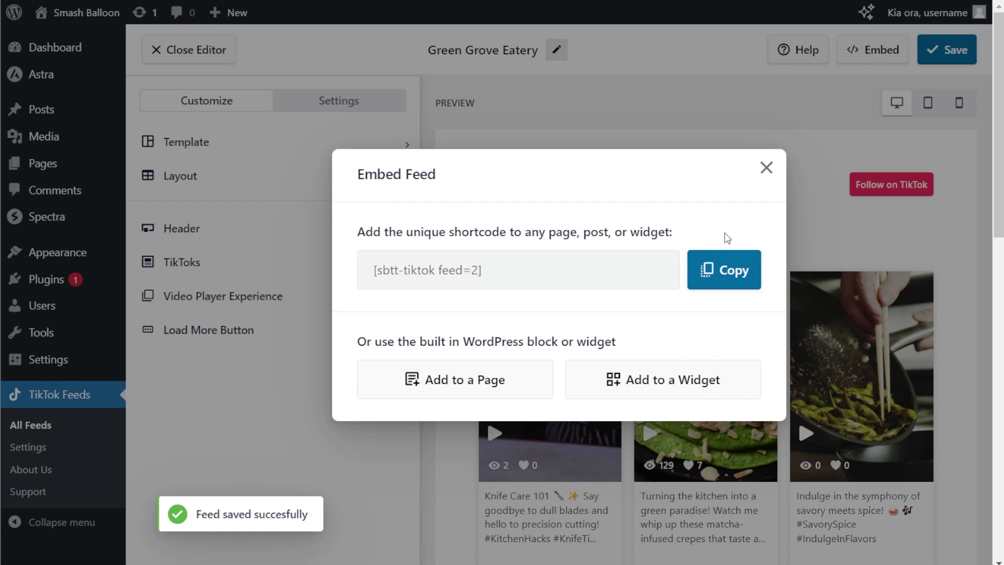
click(722, 269)
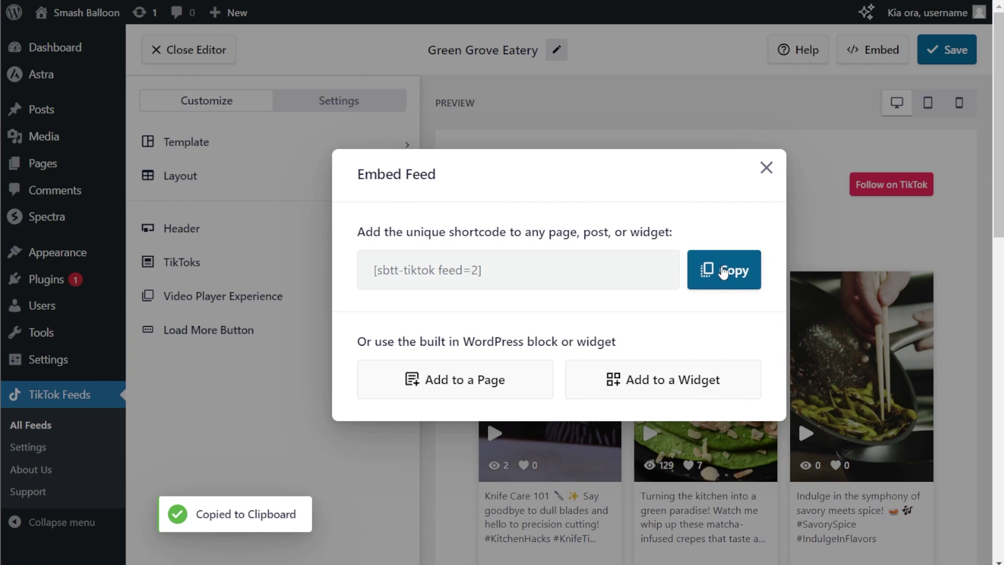
Choose the existing TikTok page as the place to embed the feed and open it for editing.
click(484, 383)
scroll(460, 398, down, 3)
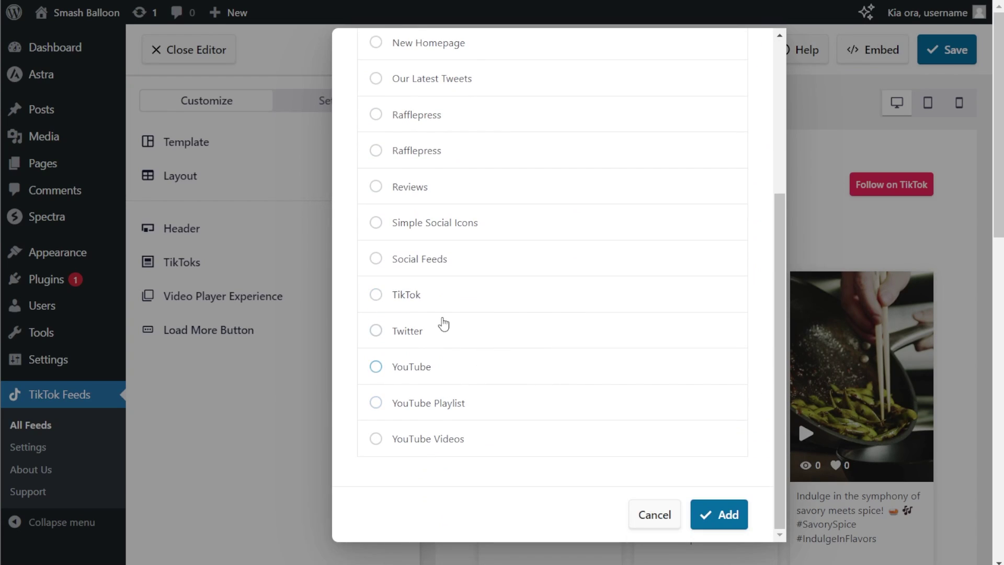
click(450, 297)
click(729, 515)
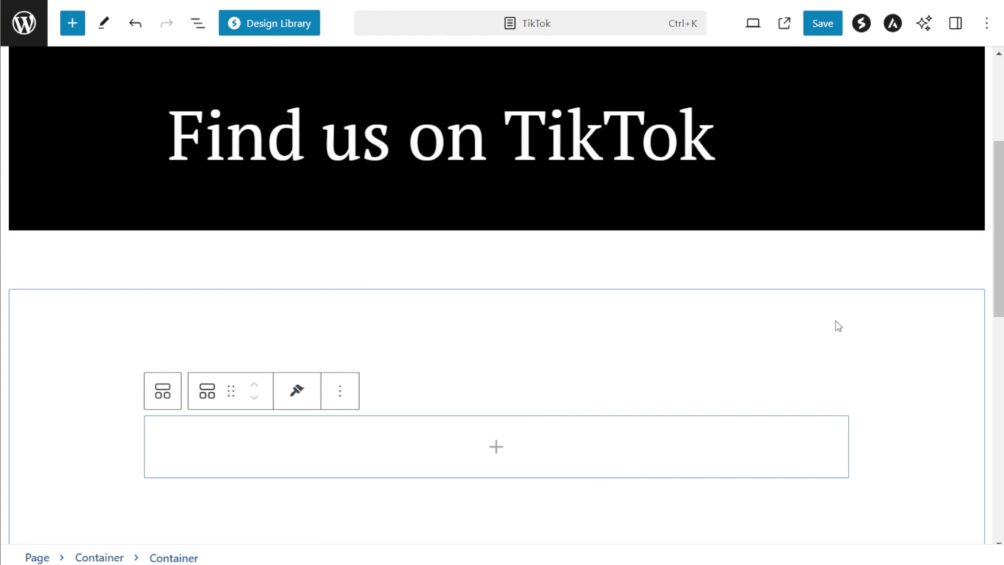
Insert a Shortcode block in the empty container below the heading, paste [sbtt-tiktok feed=2] into it and save the page.
click(500, 446)
text(shortcode)
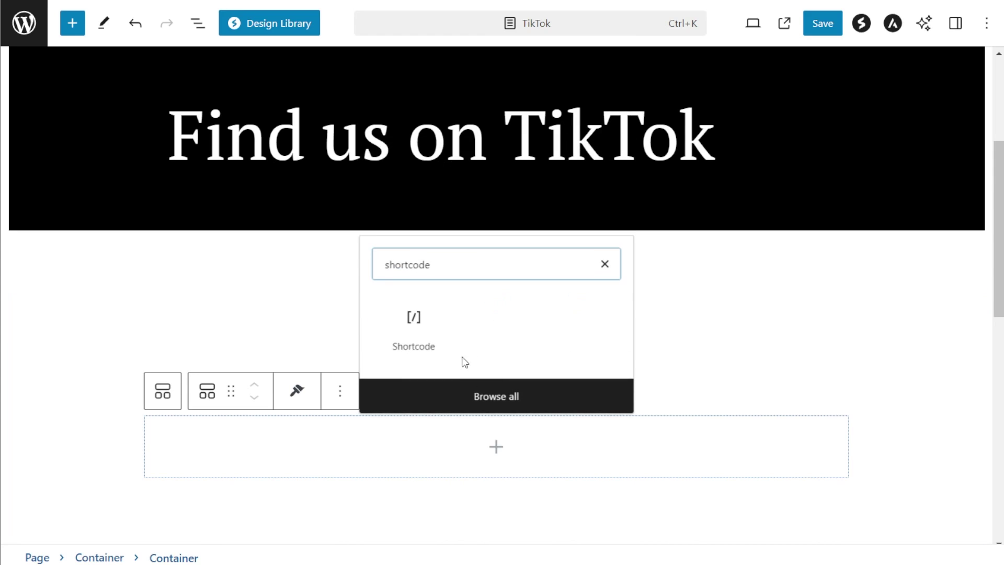
click(409, 333)
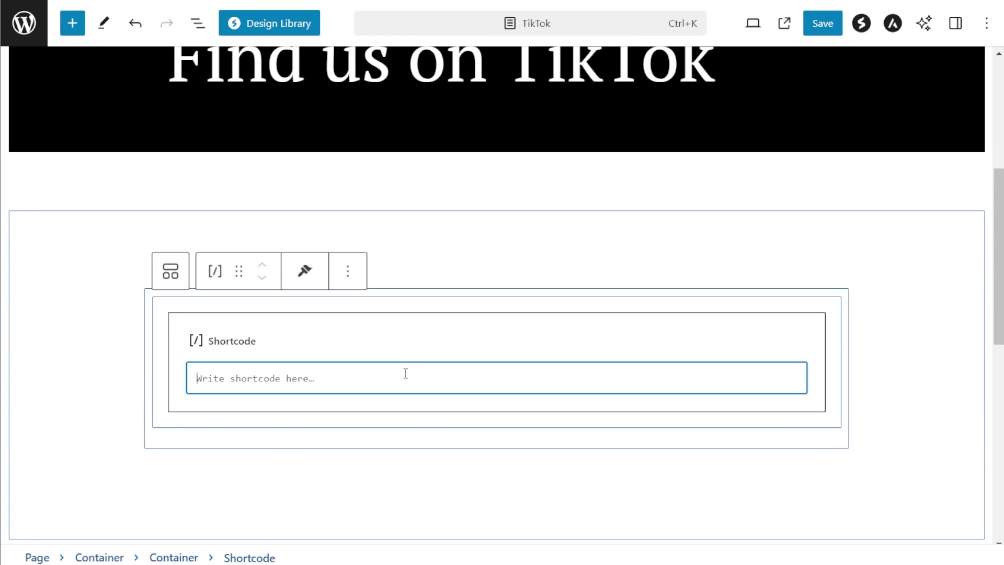
key(ctrl+v)
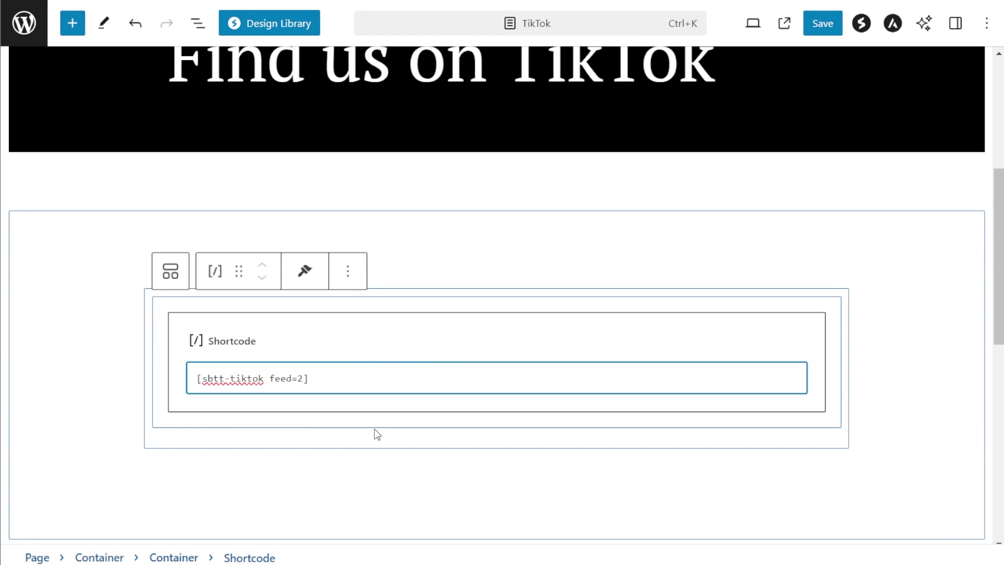
click(818, 32)
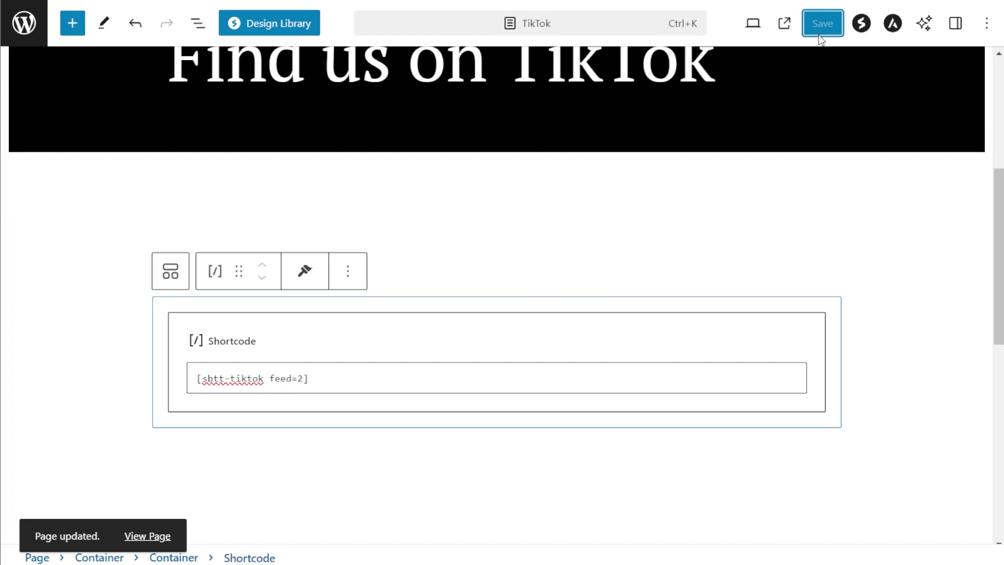
View the live TikTok page and check the green crepes post in its popup player, closing it again.
click(784, 23)
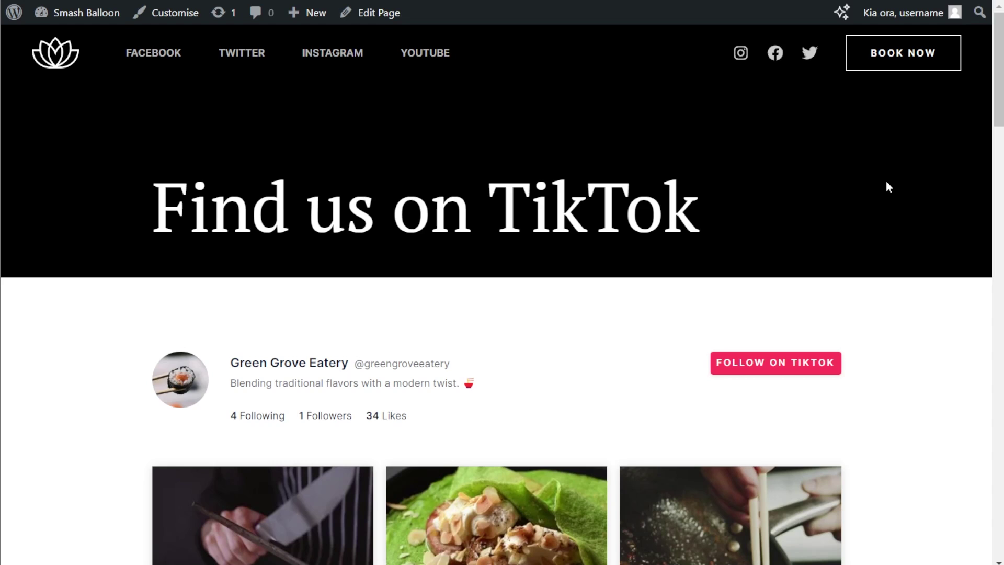
scroll(889, 186, down, 5)
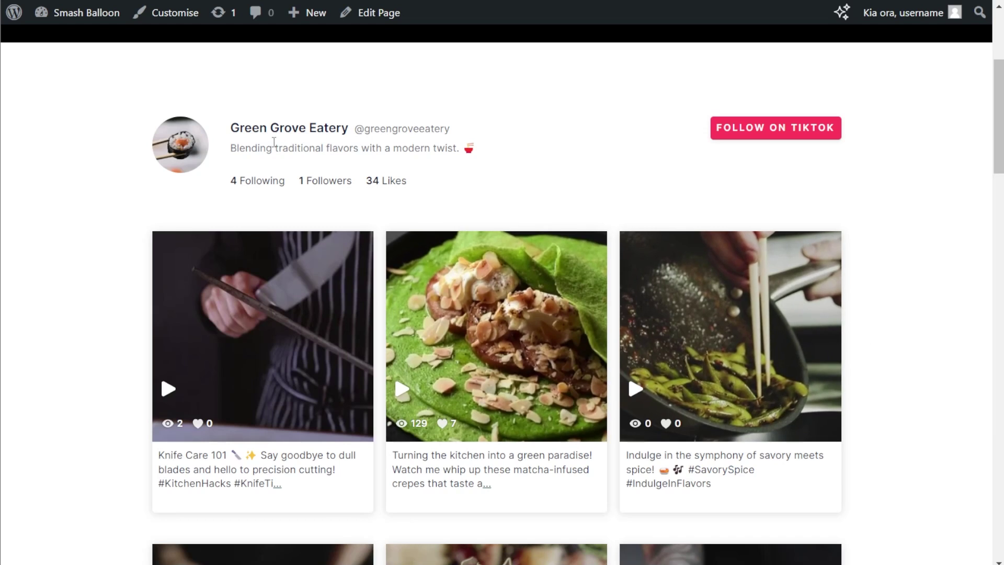
scroll(457, 311, down, 2)
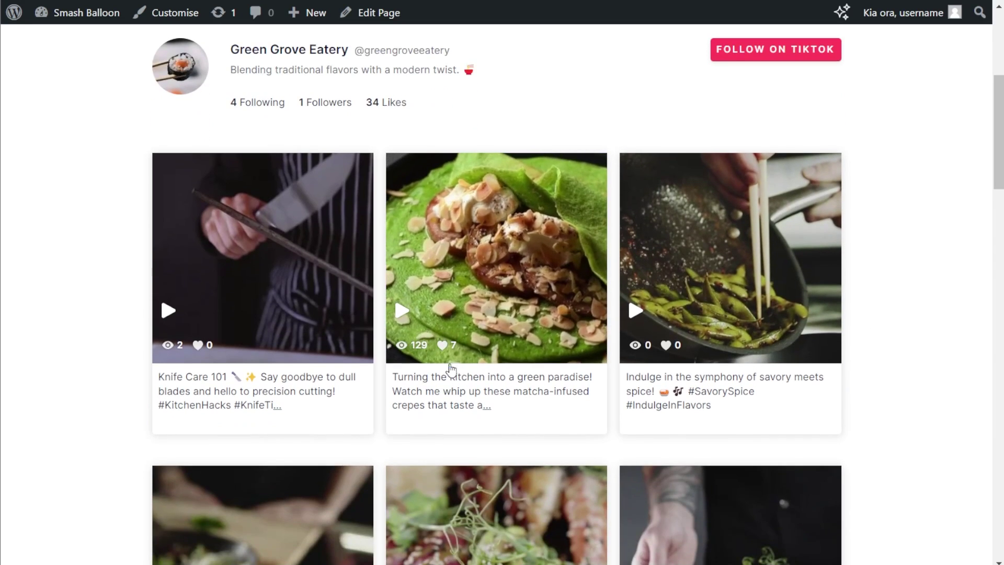
click(524, 287)
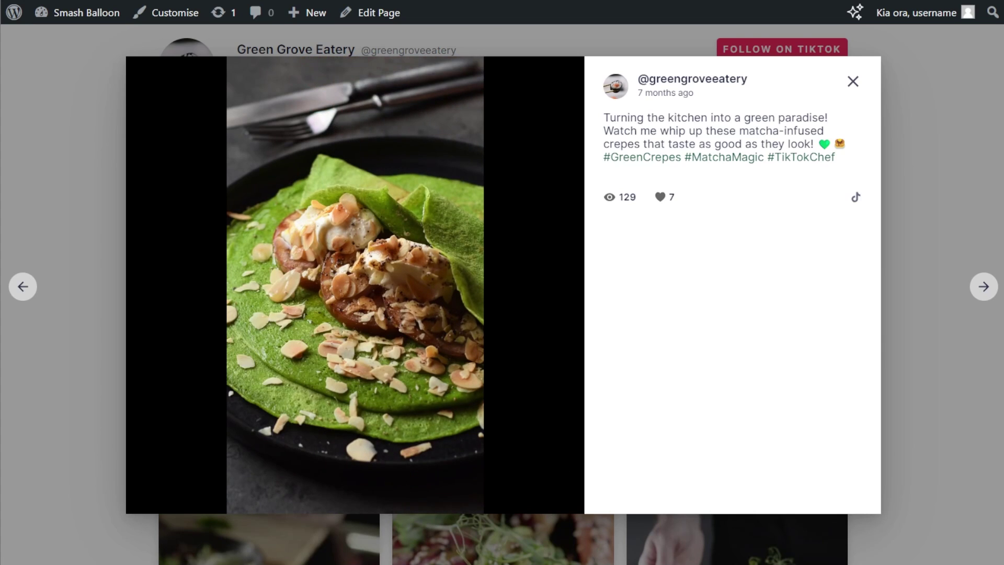
key(Escape)
Load more posts at the end of the live feed and look through them.
scroll(868, 294, down, 10)
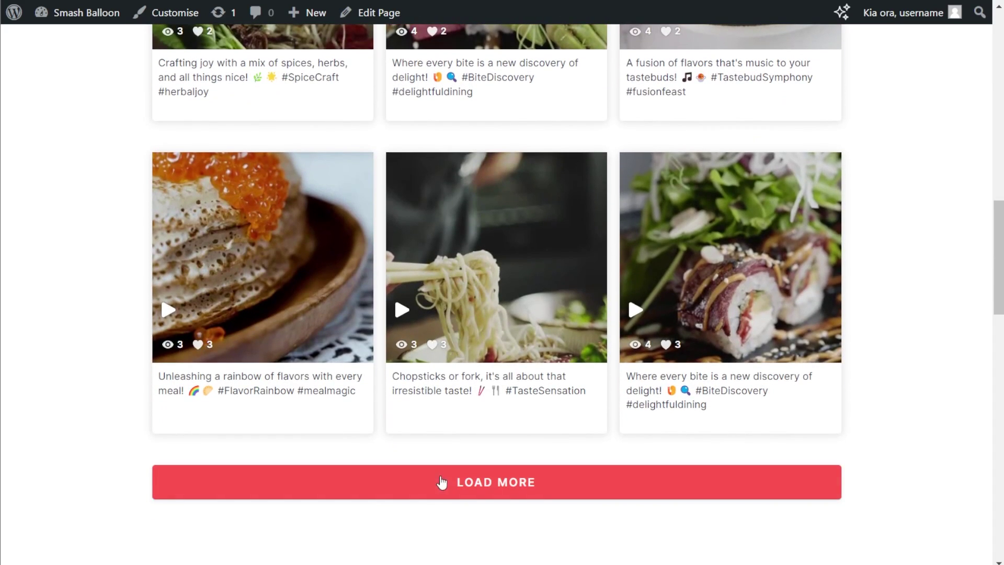
click(639, 484)
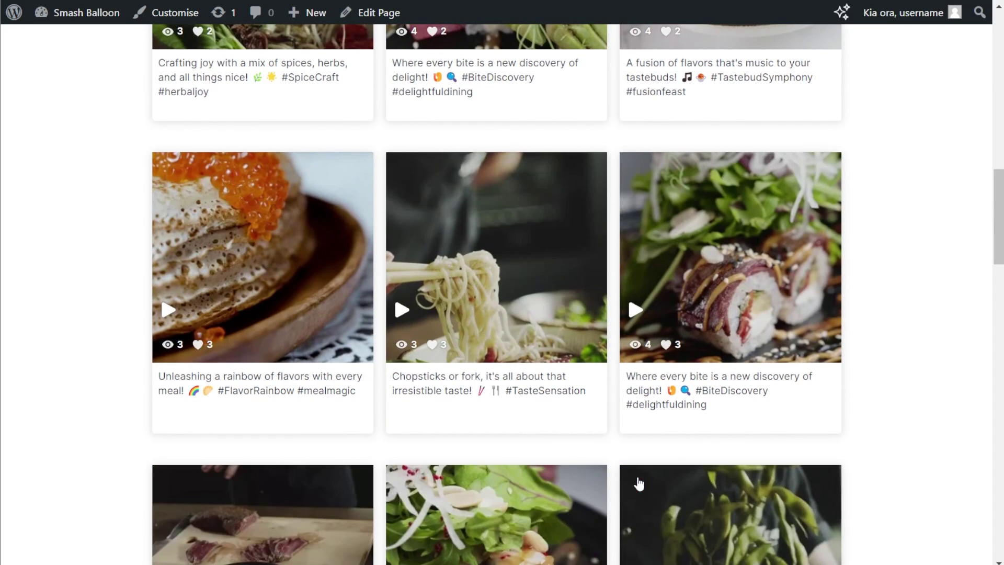
scroll(849, 367, down, 3)
scroll(852, 361, down, 5)
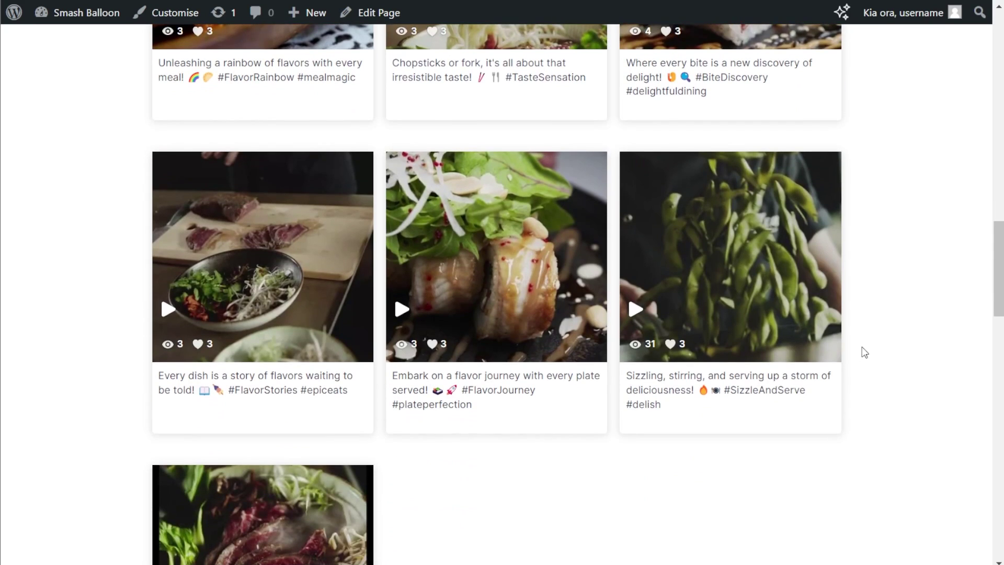
Test the Follow on TikTok link in the feed header and look over the live feed again.
scroll(864, 352, up, 15)
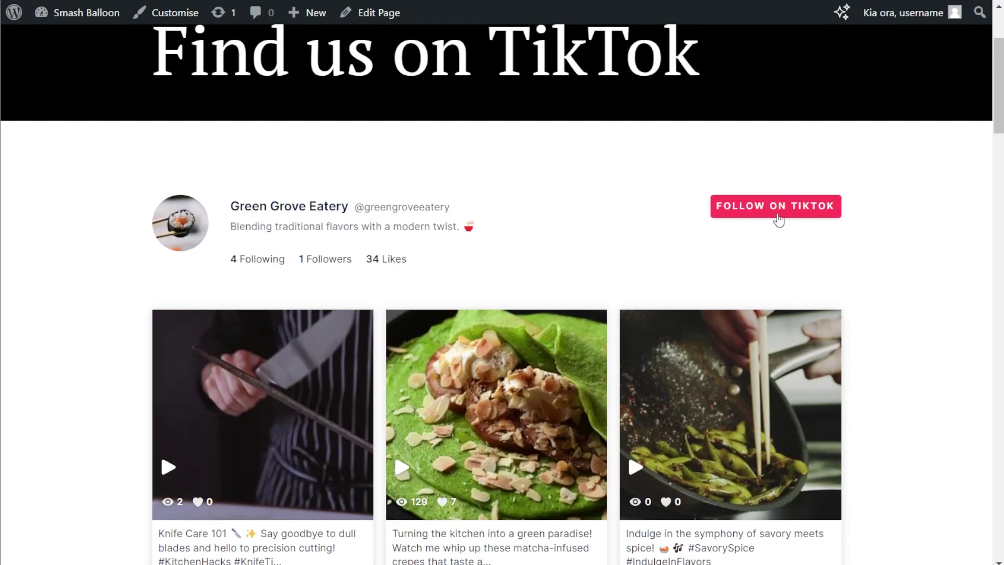
click(783, 212)
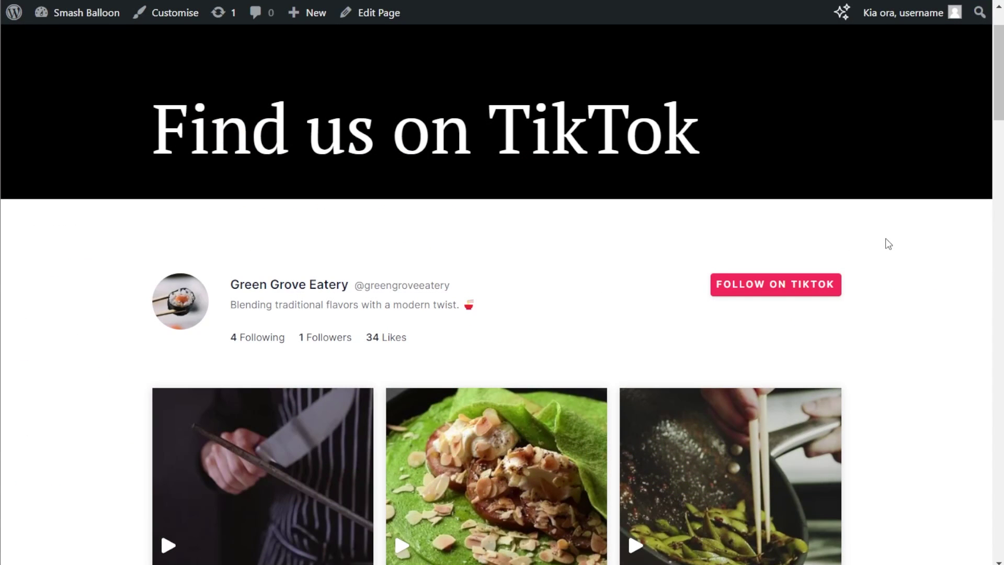
scroll(889, 244, down, 3)
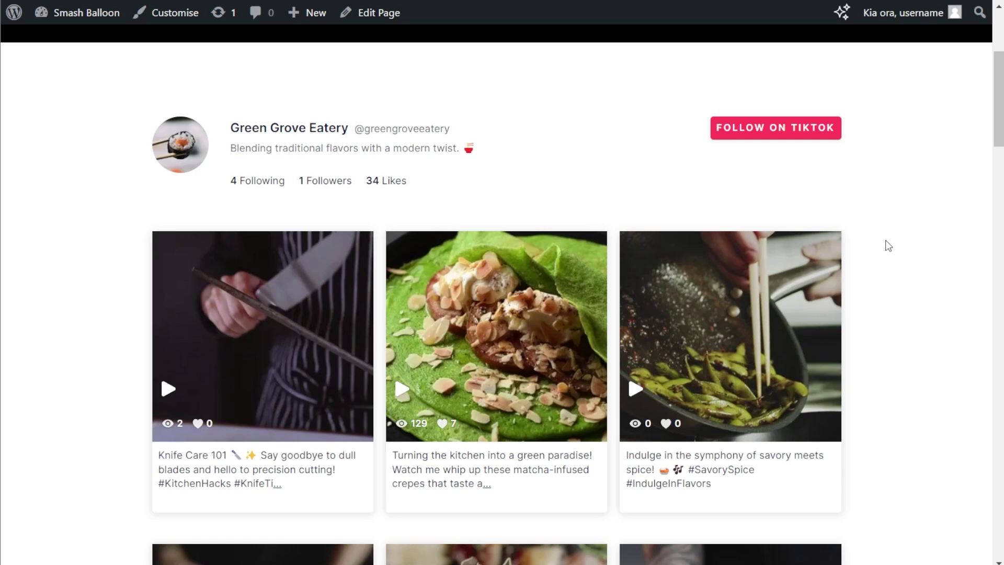